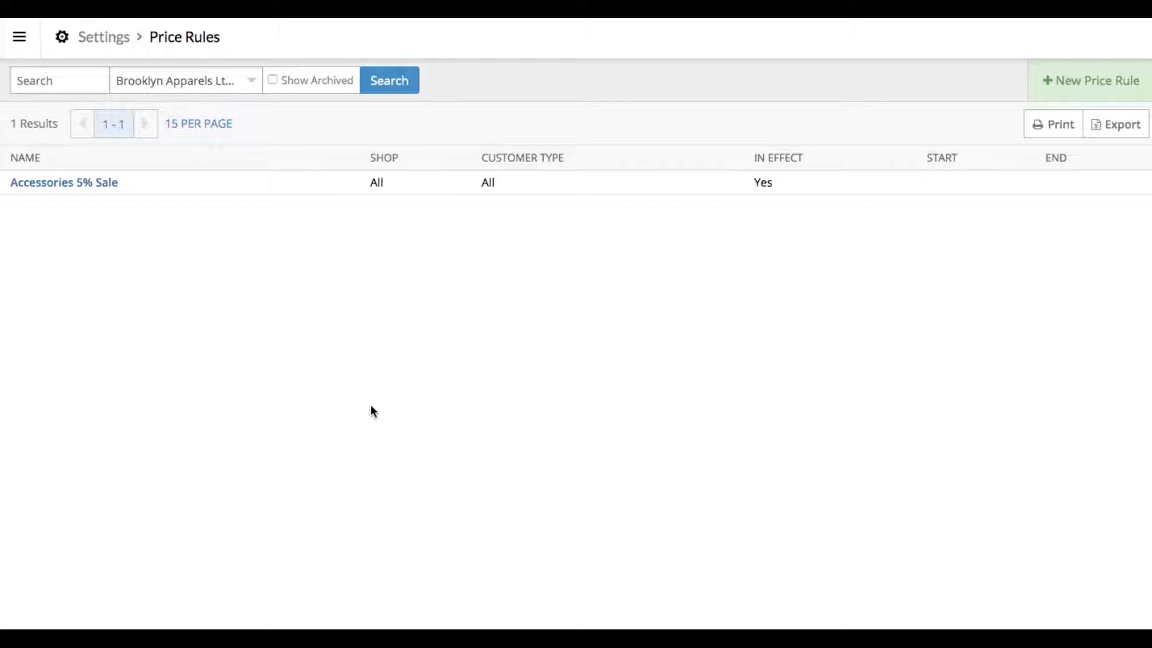
Start a new price rule with a Fixed 10% price adjustment.
{"action": "left_click", "coordinate": [1074, 78]}
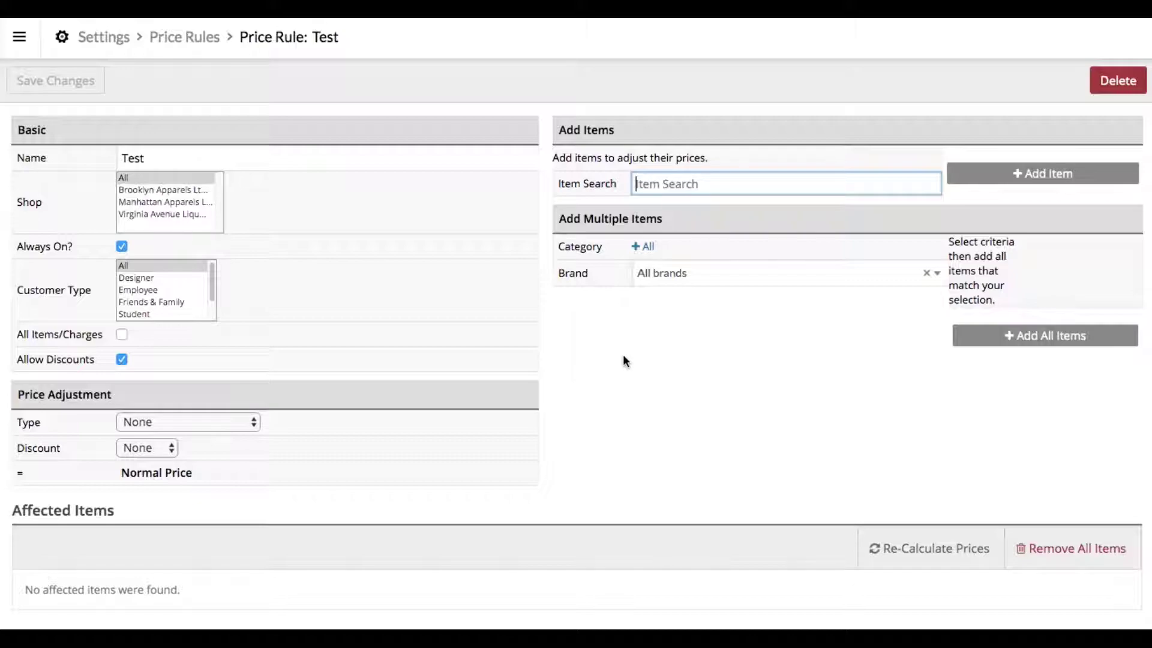
{"action": "left_click", "coordinate": [213, 421]}
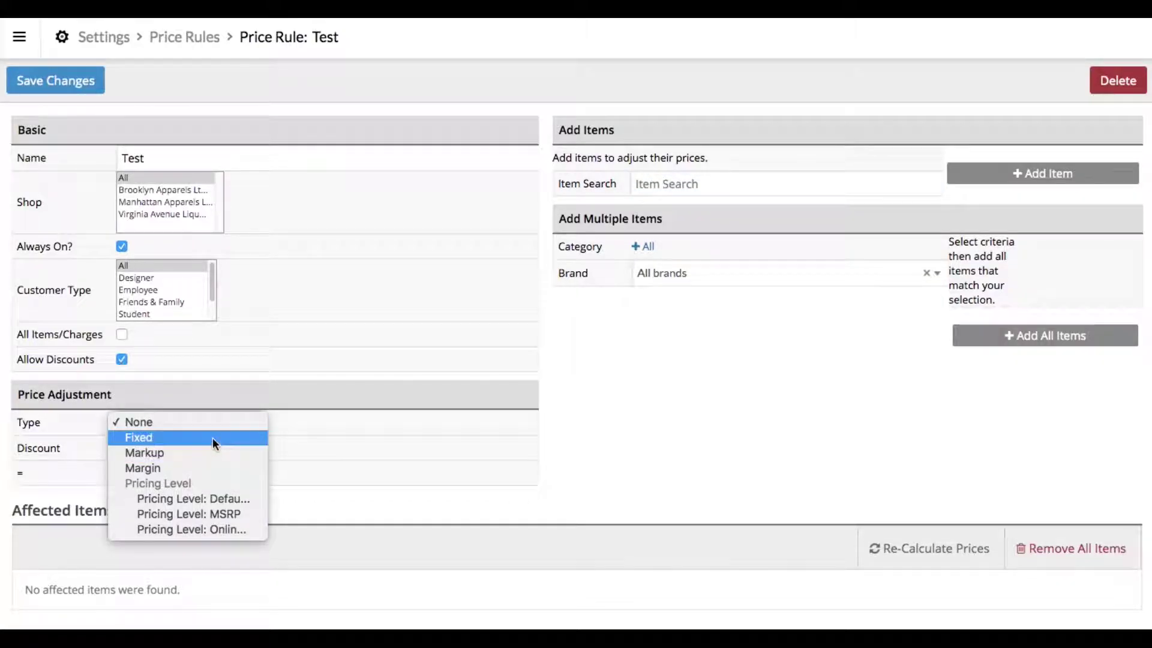
{"action": "left_click", "coordinate": [213, 437]}
{"action": "left_click", "coordinate": [171, 448]}
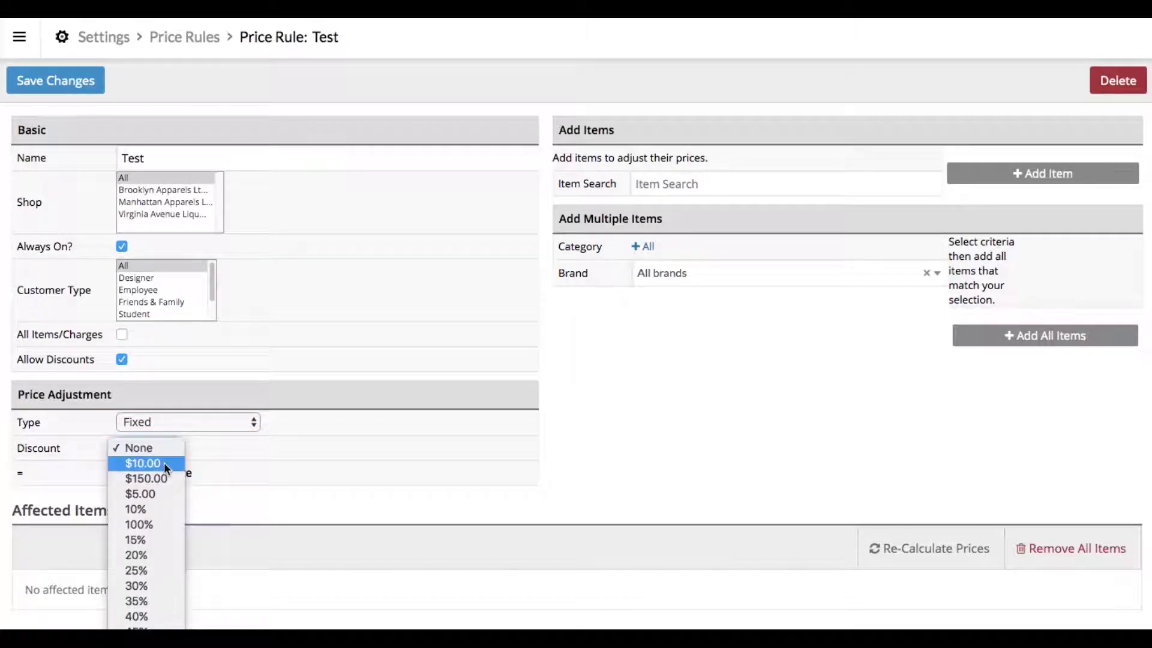
Add the Liquor category across all brands as the rule's bulk items.
{"action": "left_click", "coordinate": [138, 509]}
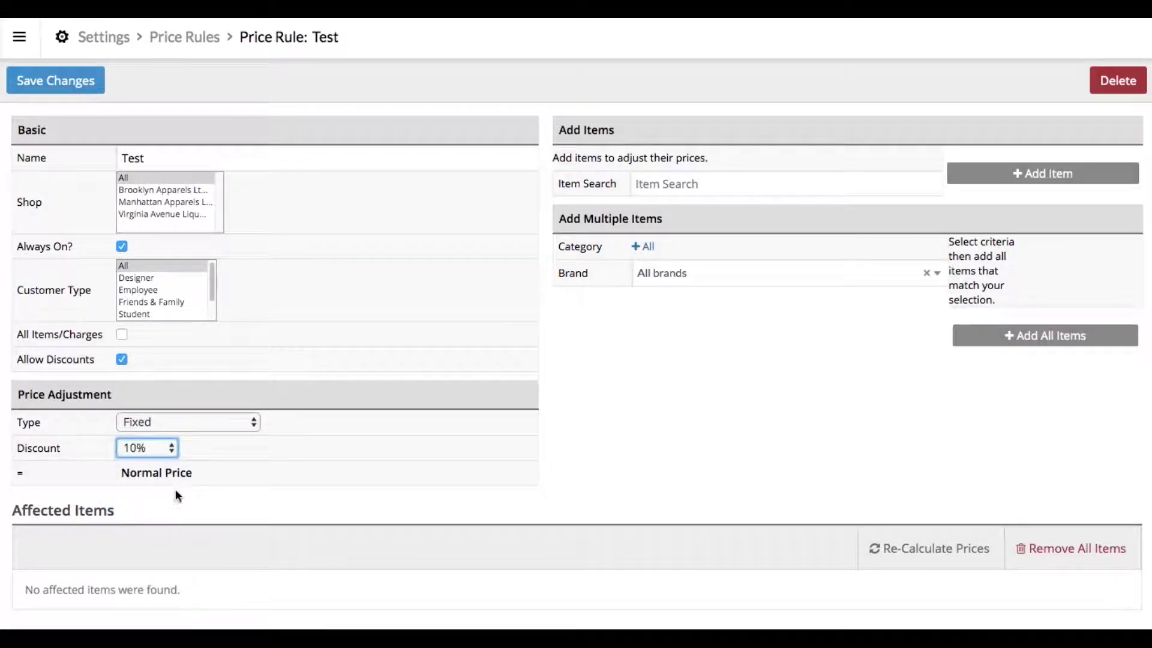
{"action": "left_click", "coordinate": [643, 247]}
{"action": "left_click", "coordinate": [407, 217]}
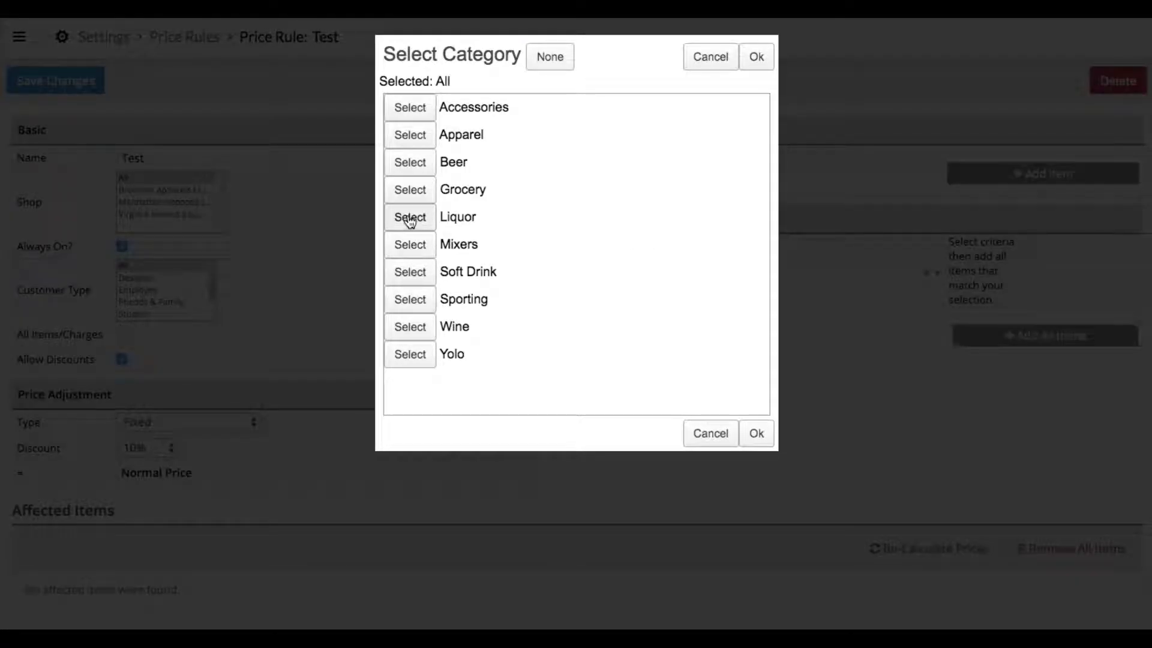
{"action": "left_click", "coordinate": [756, 446]}
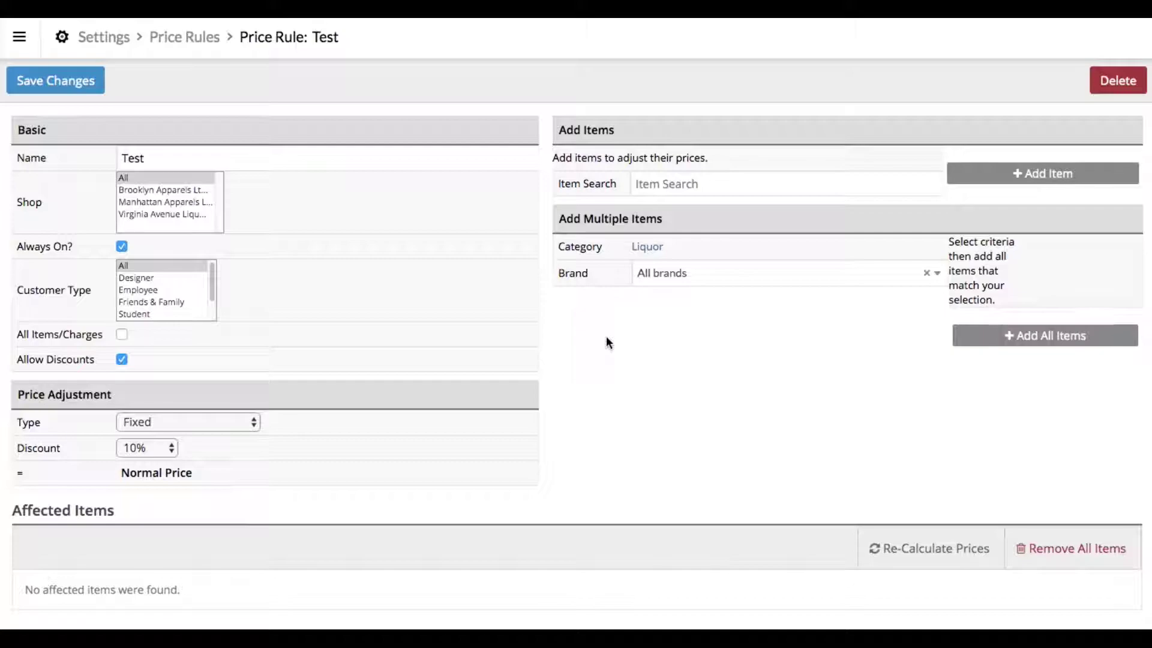
Delete the Test price rule, leaving Accessories 5% Sale, and go to Settings.
{"action": "left_click", "coordinate": [1117, 78]}
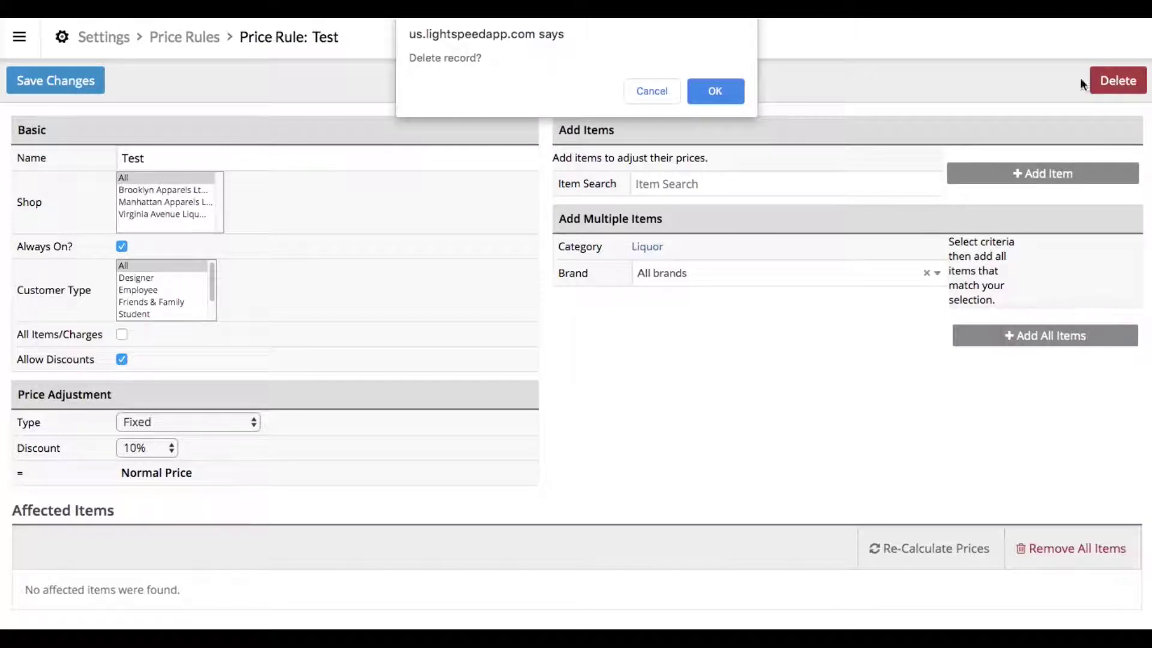
{"action": "left_click", "coordinate": [727, 91]}
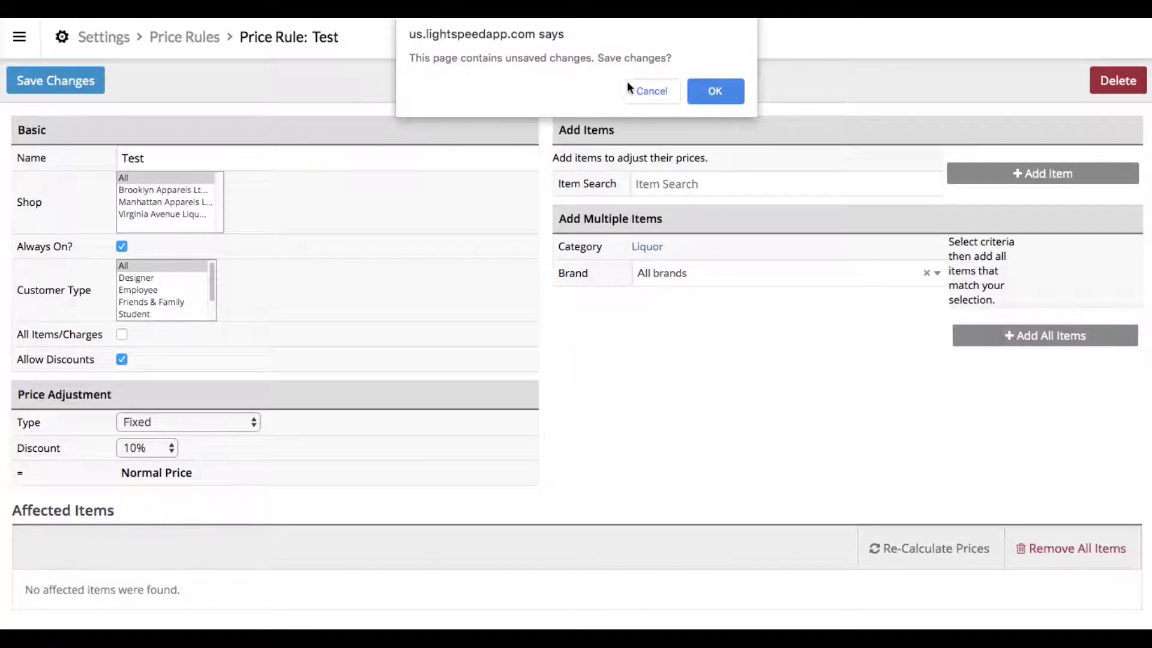
{"action": "left_click", "coordinate": [732, 92]}
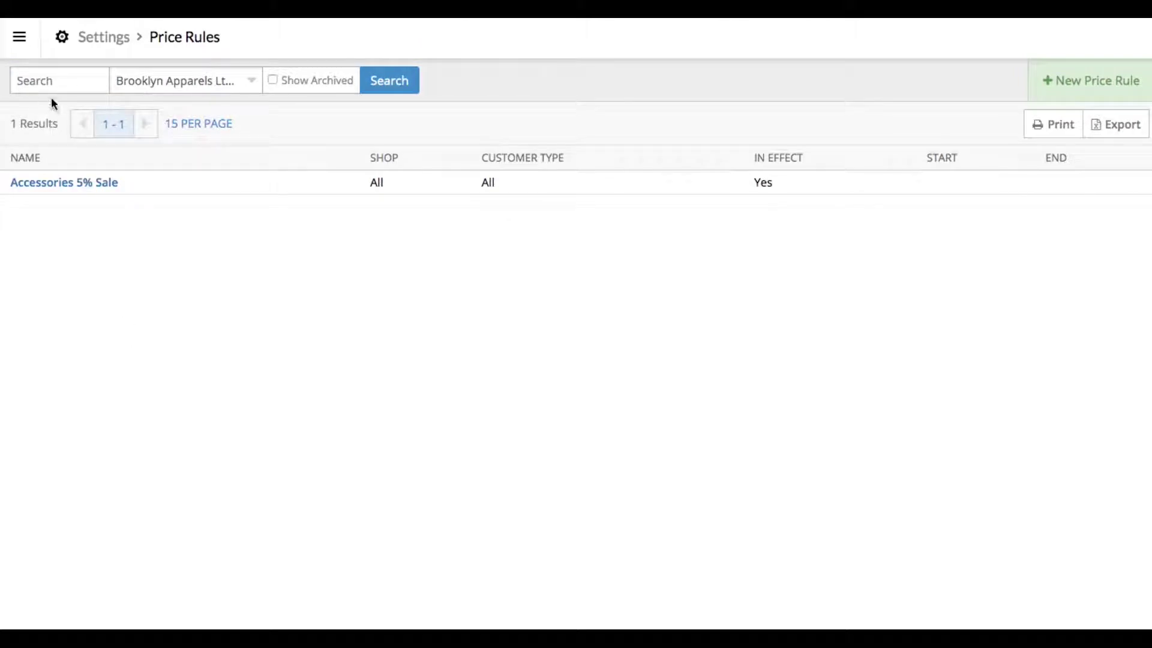
{"action": "left_click", "coordinate": [19, 36]}
{"action": "left_click", "coordinate": [82, 391]}
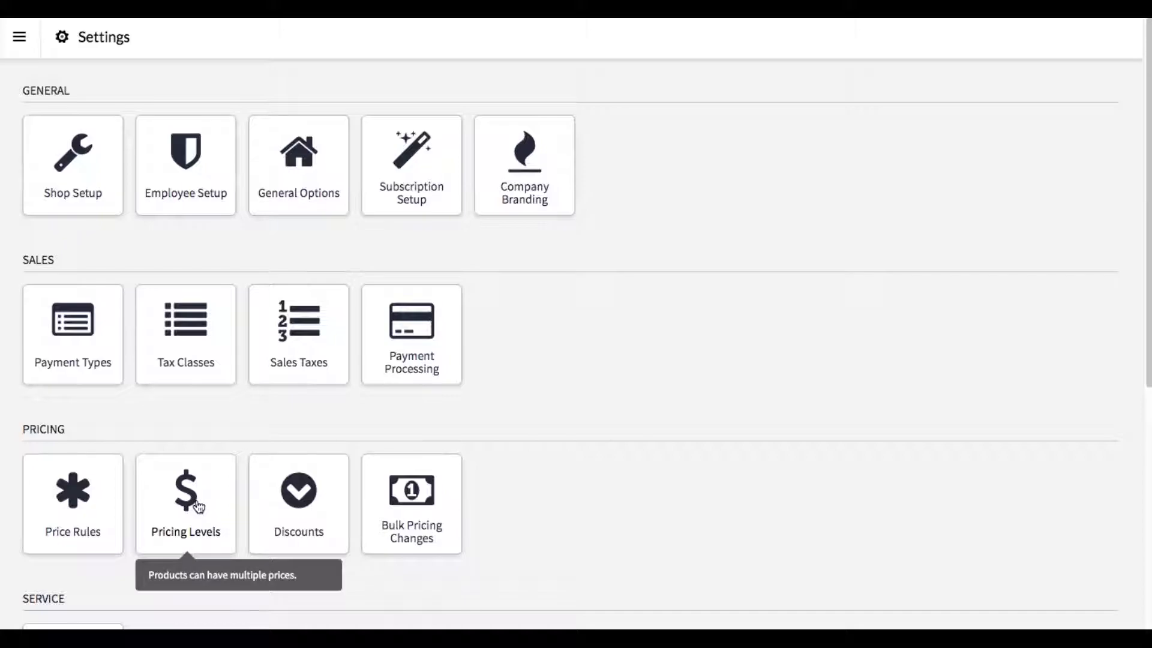
Create and save a pricing level named 'Sale Price' copied from Default.
{"action": "left_click", "coordinate": [198, 507]}
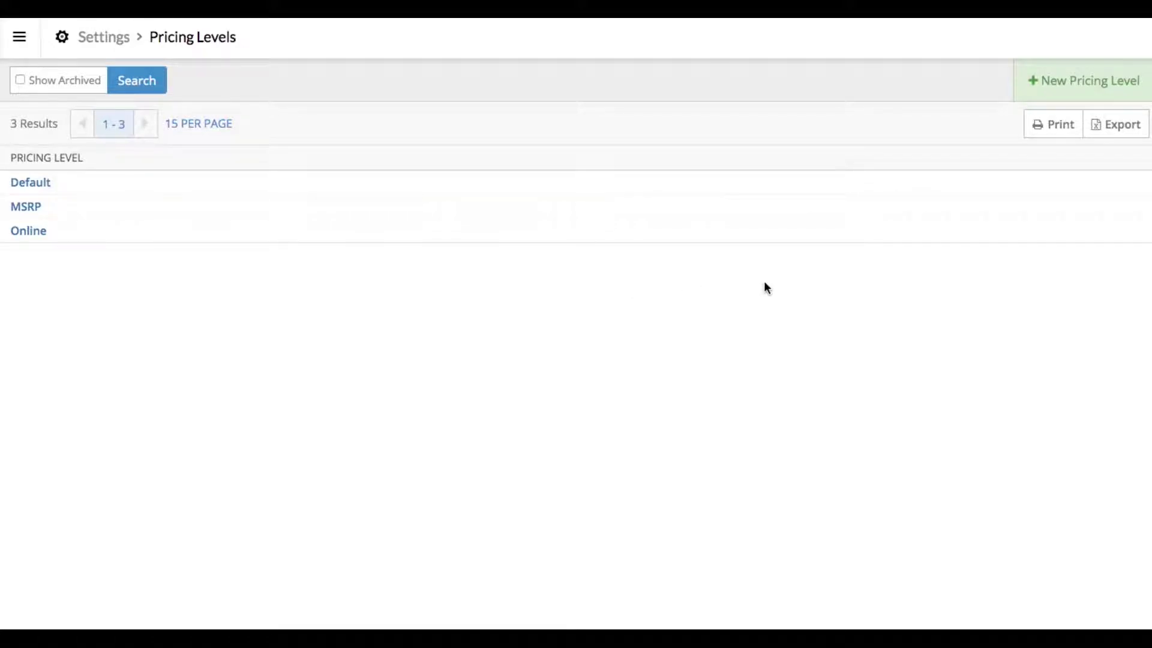
{"action": "left_click", "coordinate": [1053, 84]}
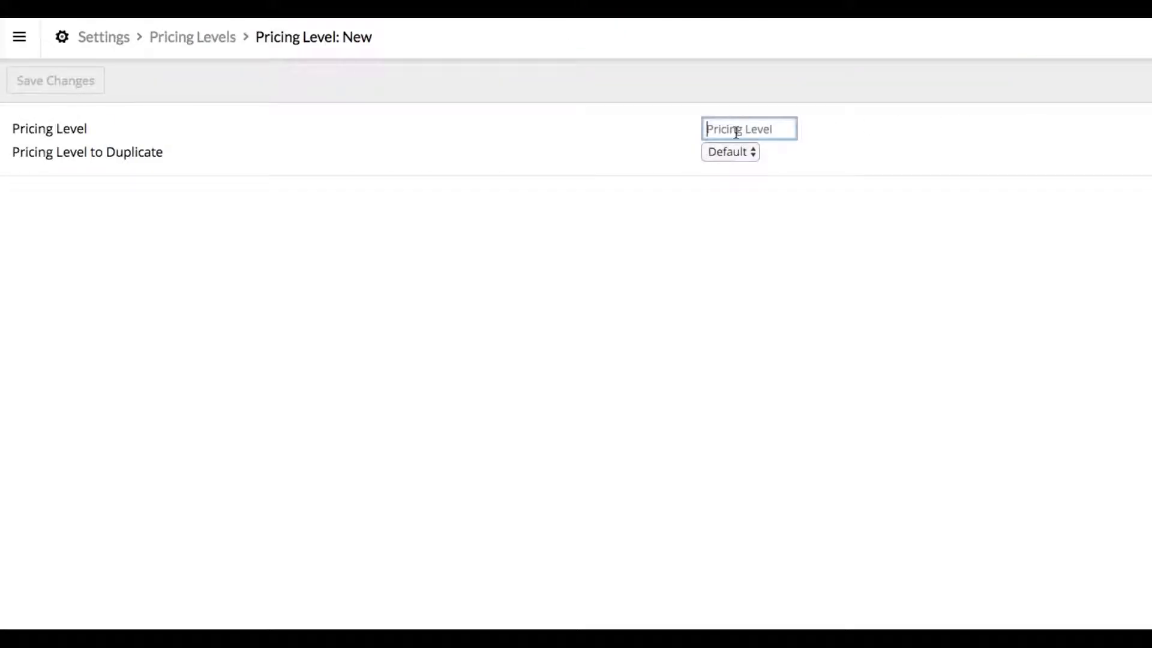
{"action": "left_click", "coordinate": [744, 131]}
{"action": "type", "text": "Sal"}
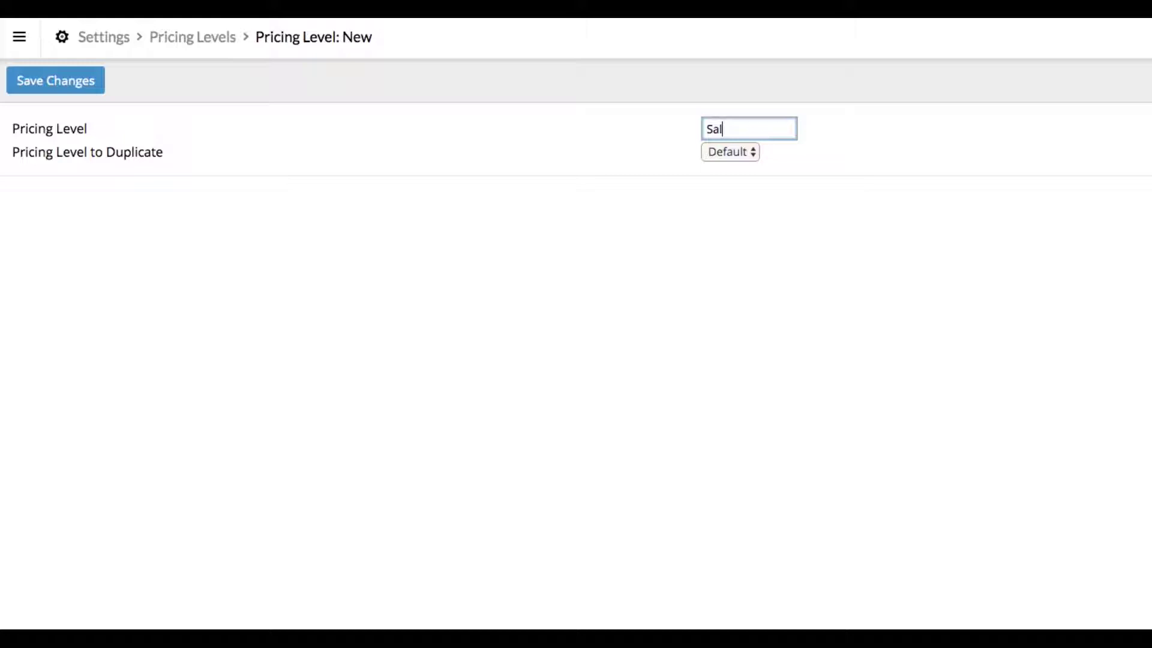
{"action": "type", "text": "e Price"}
{"action": "left_click", "coordinate": [737, 157]}
{"action": "left_click", "coordinate": [737, 157]}
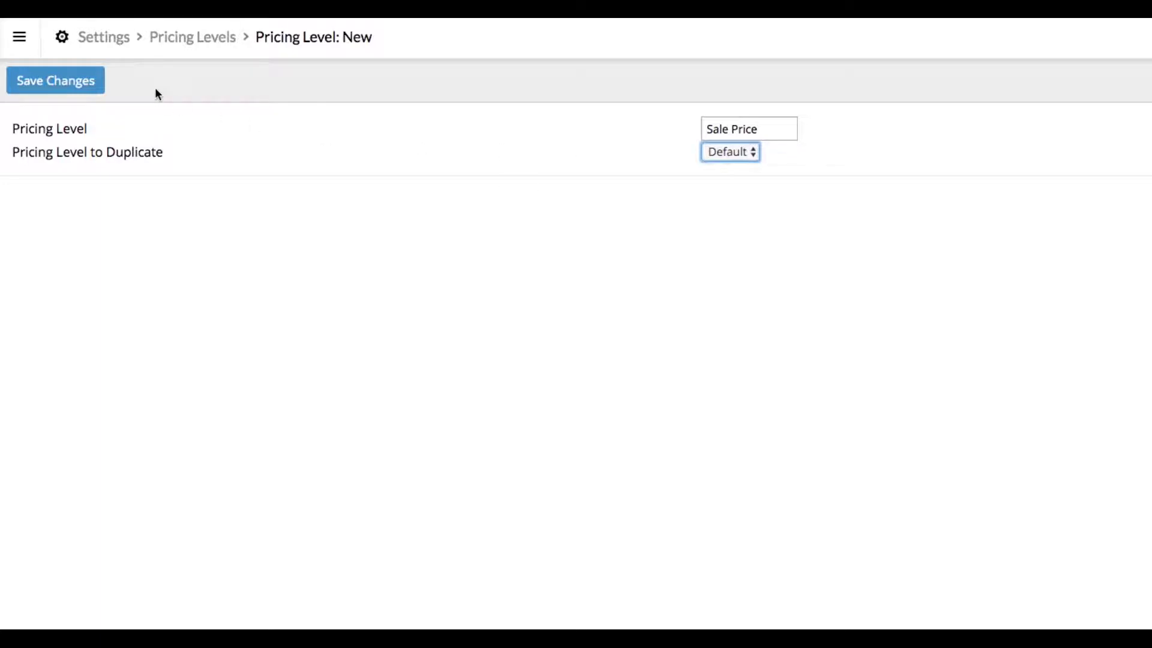
{"action": "left_click", "coordinate": [62, 80]}
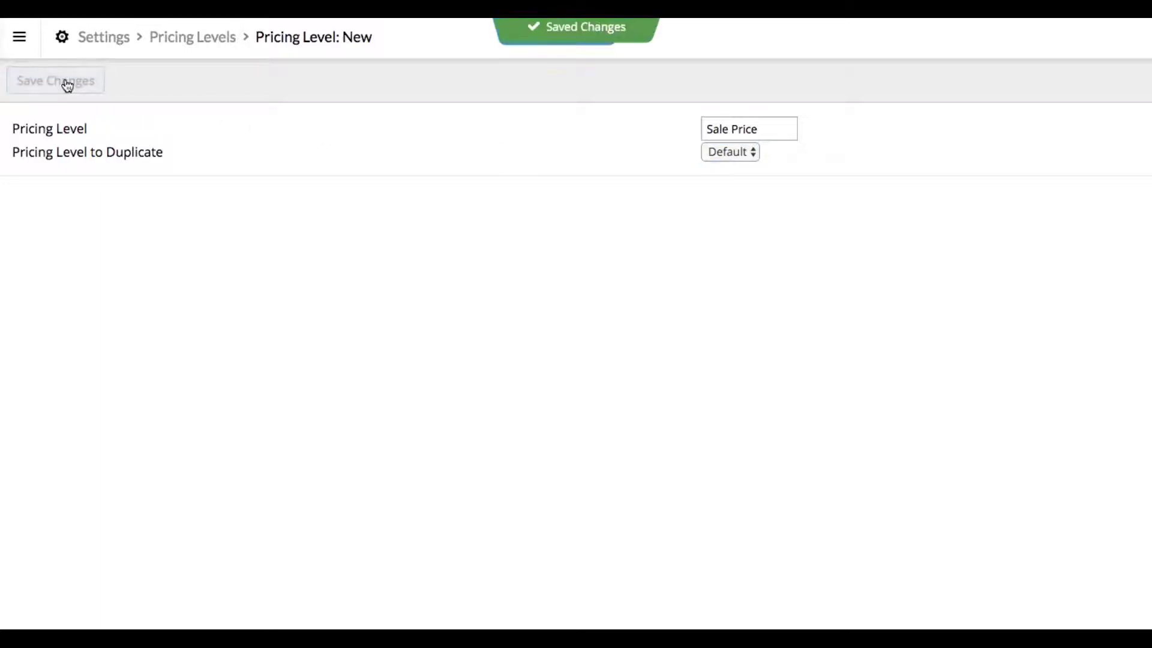
Start a new price rule named 'Demo Sale' from Settings.
{"action": "left_click", "coordinate": [127, 40]}
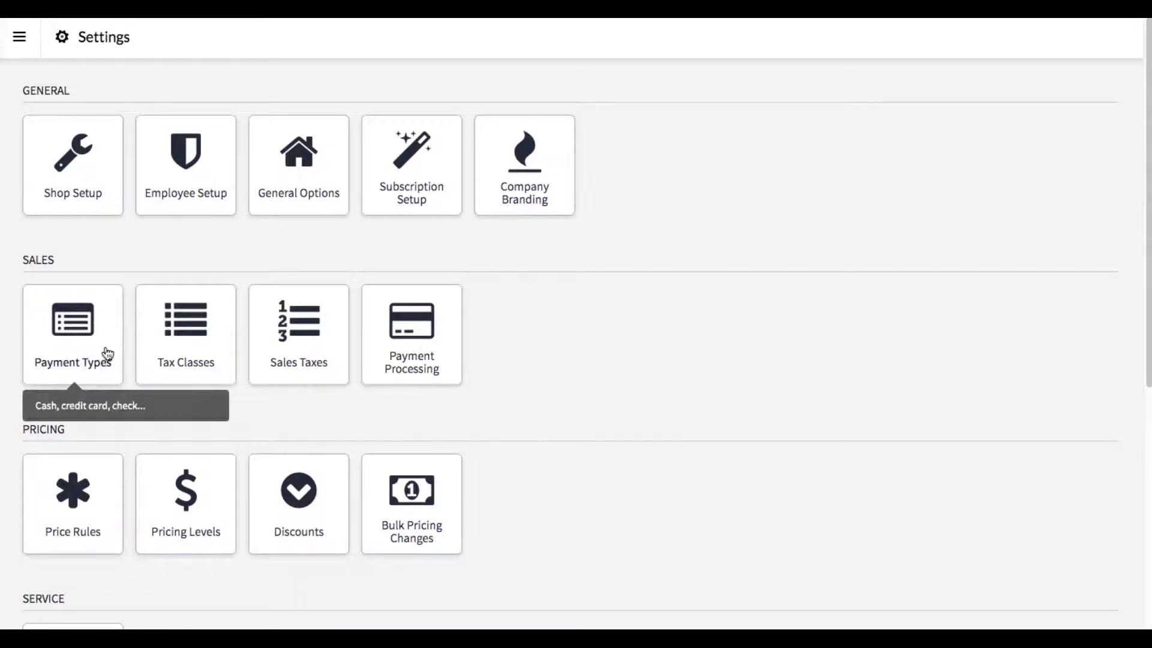
{"action": "left_click", "coordinate": [89, 491]}
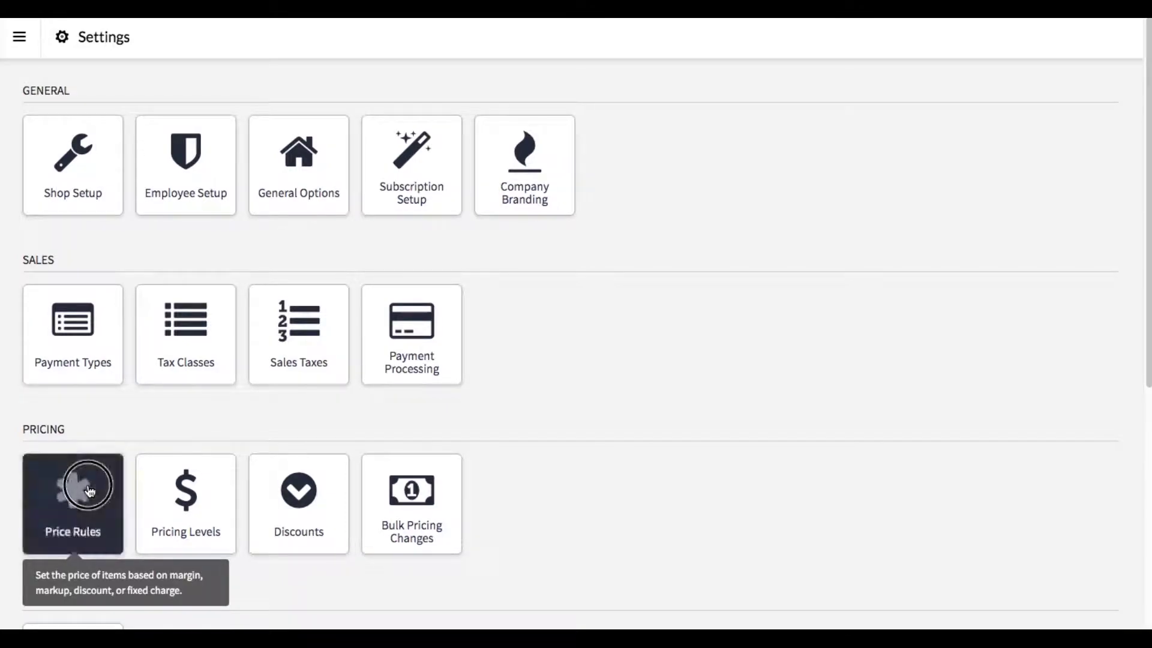
{"action": "left_click", "coordinate": [1062, 78]}
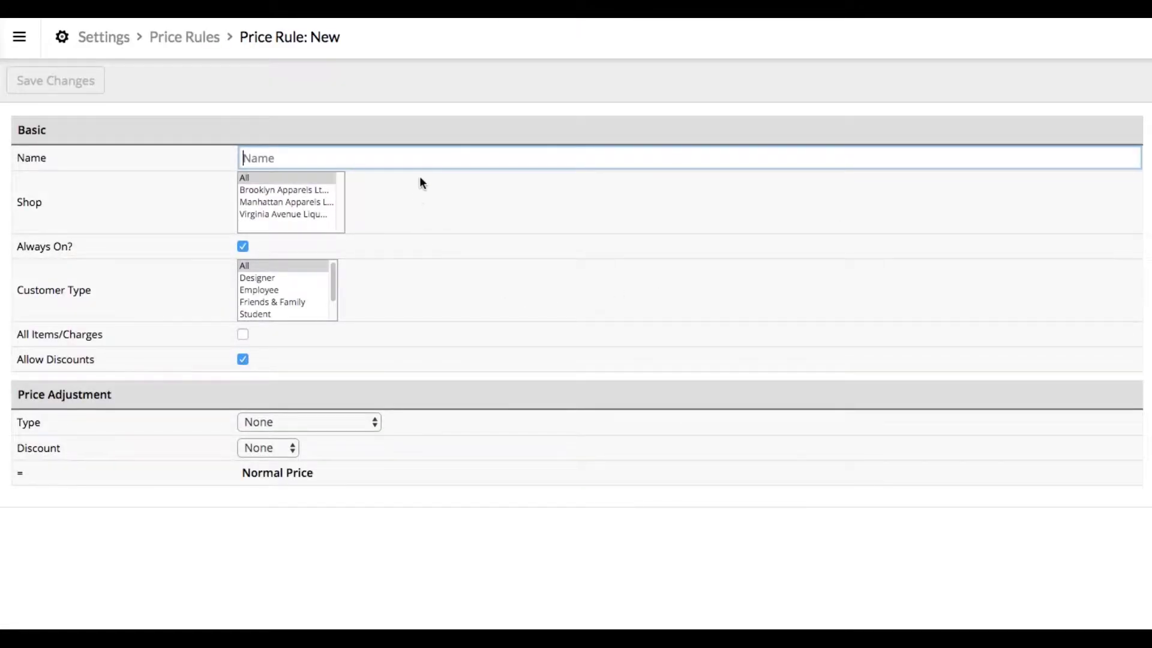
{"action": "type", "text": "Demo Sale"}
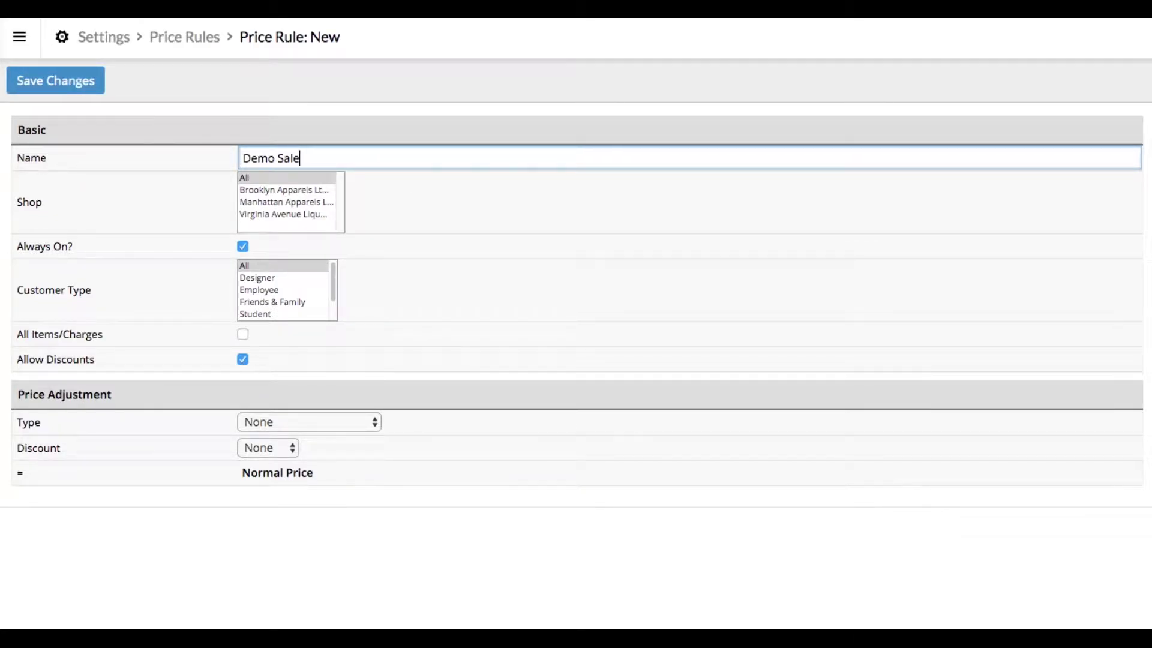
Apply it to all shops and customer types, with Always On and Allow Discounts unchecked.
{"action": "left_click", "coordinate": [273, 178]}
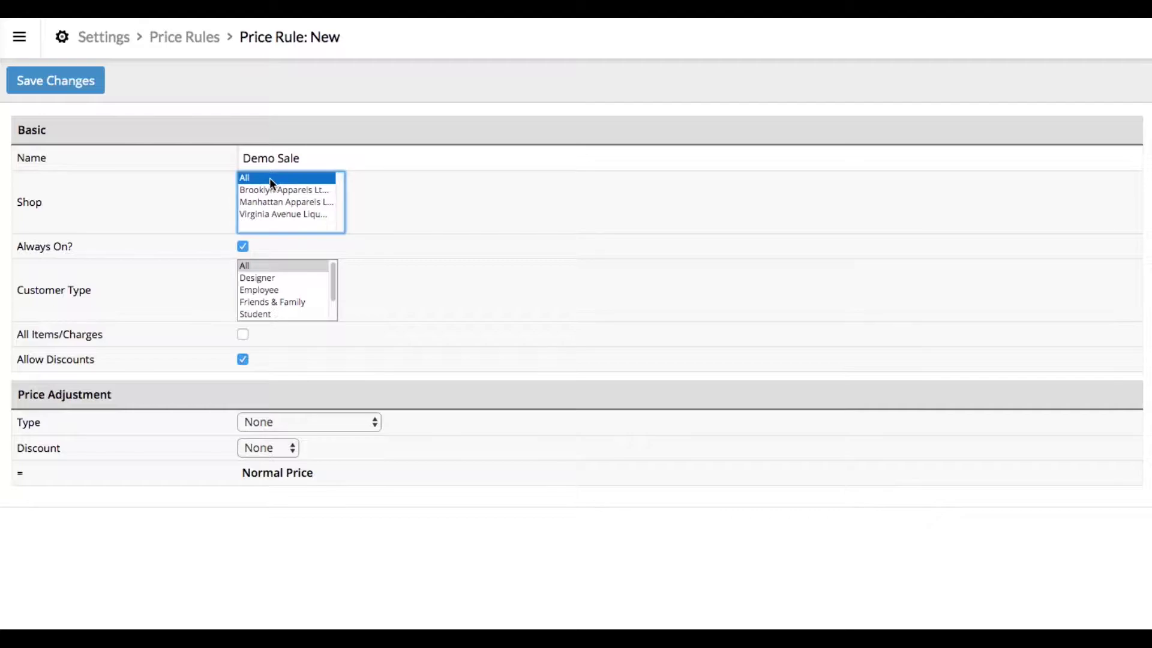
{"action": "left_click", "coordinate": [242, 246]}
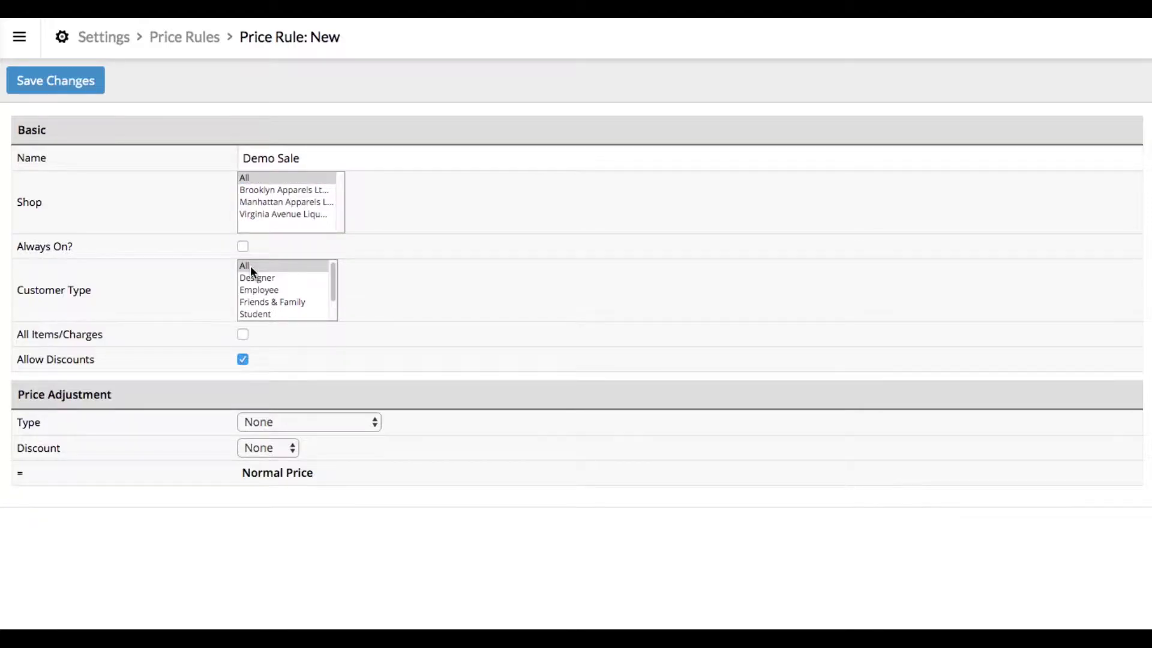
{"action": "left_click", "coordinate": [250, 265]}
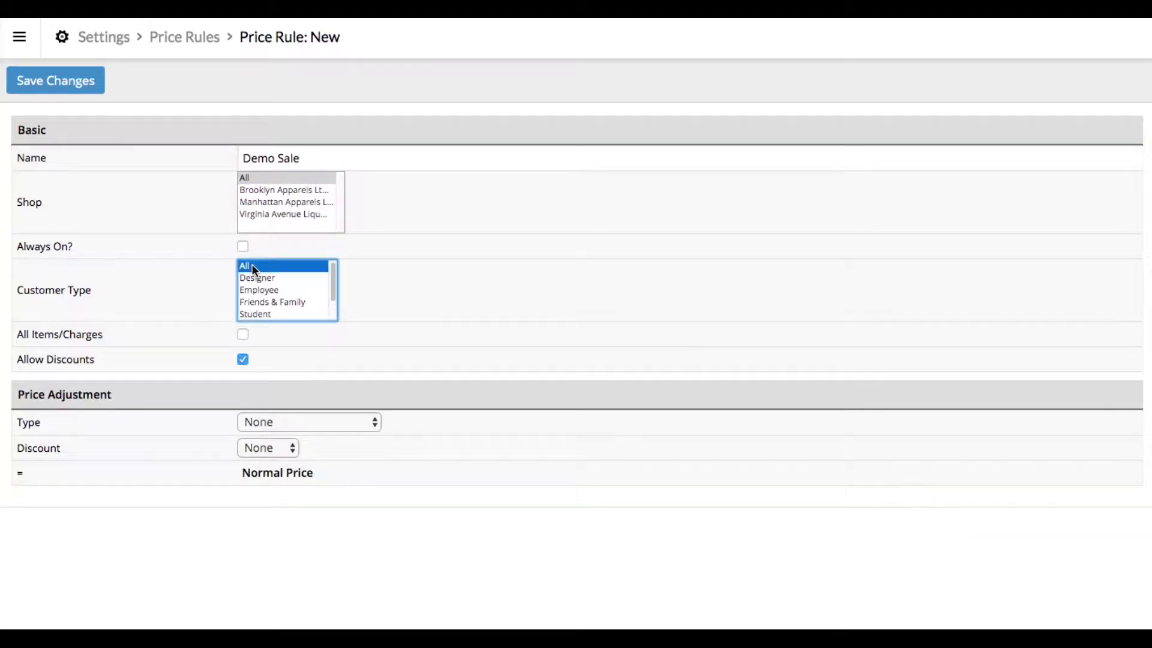
{"action": "left_click", "coordinate": [243, 360]}
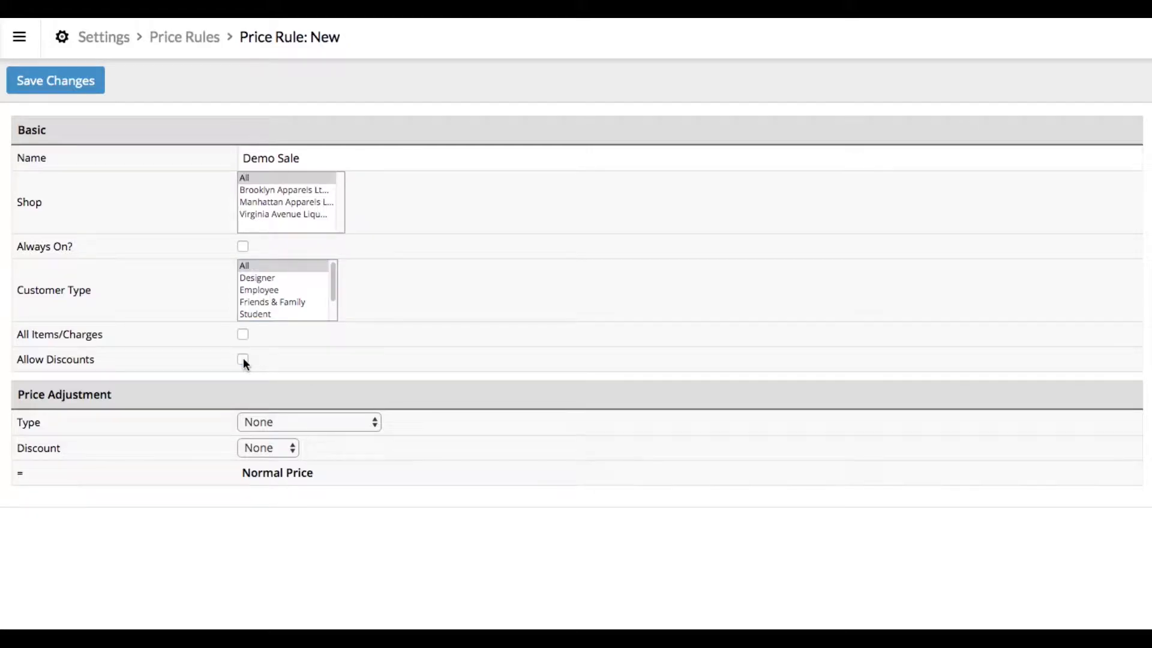
Set the Demo Sale adjustment type to 'Pricing Level: Sale Price' and save the rule.
{"action": "left_click", "coordinate": [274, 422]}
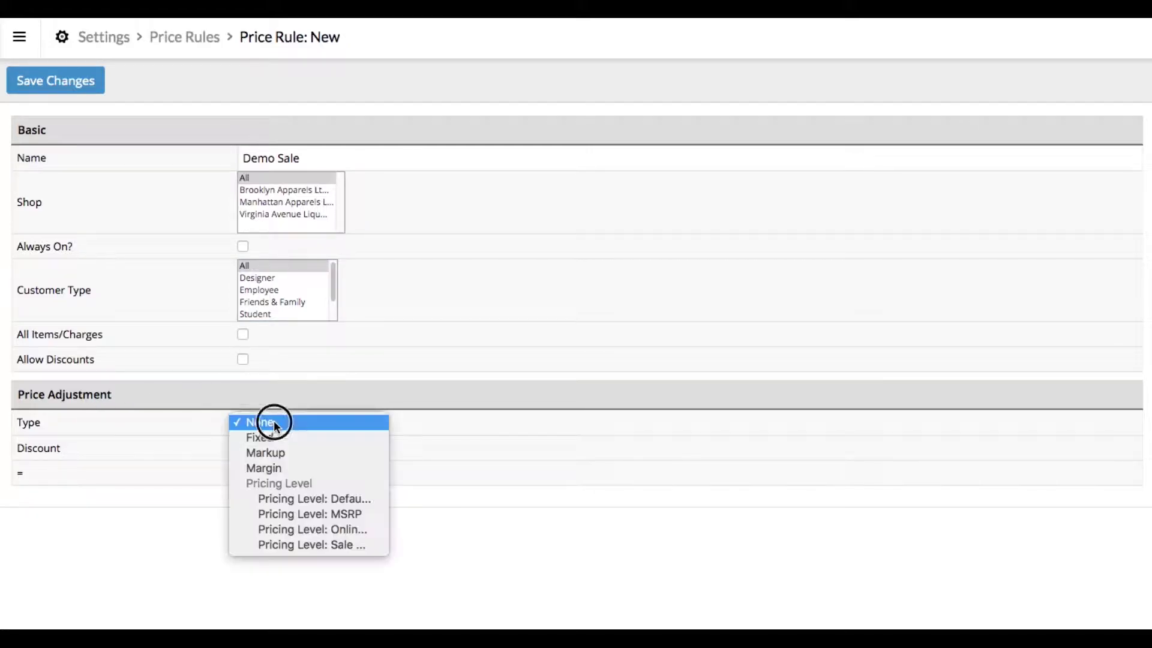
{"action": "left_click", "coordinate": [306, 543]}
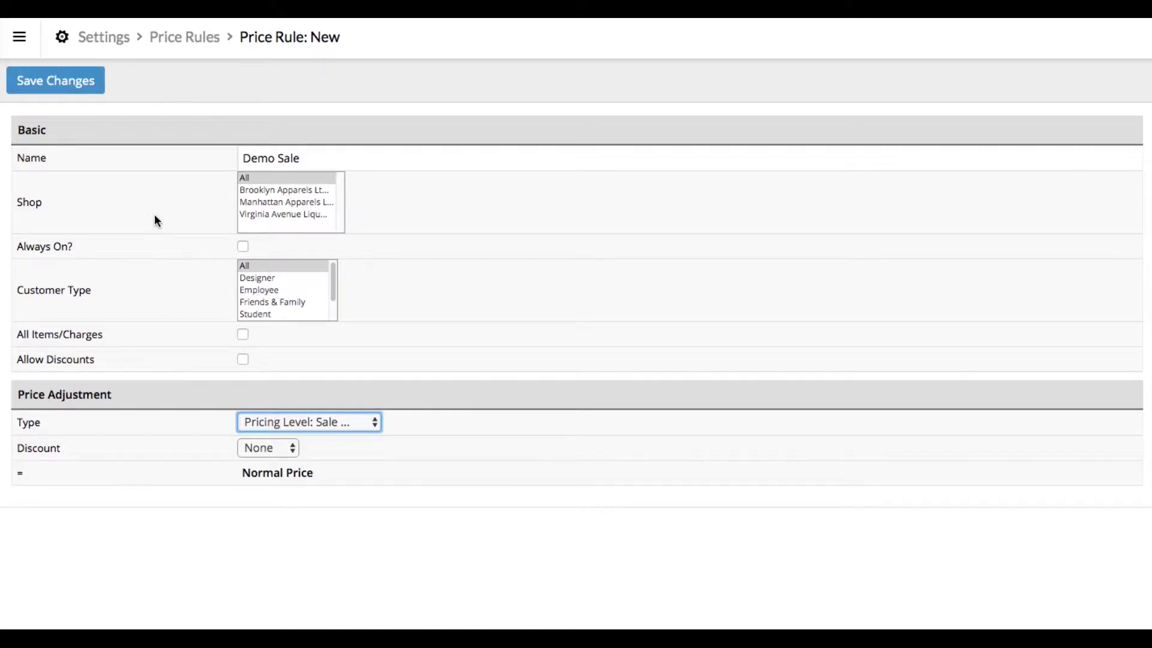
{"action": "left_click", "coordinate": [78, 80]}
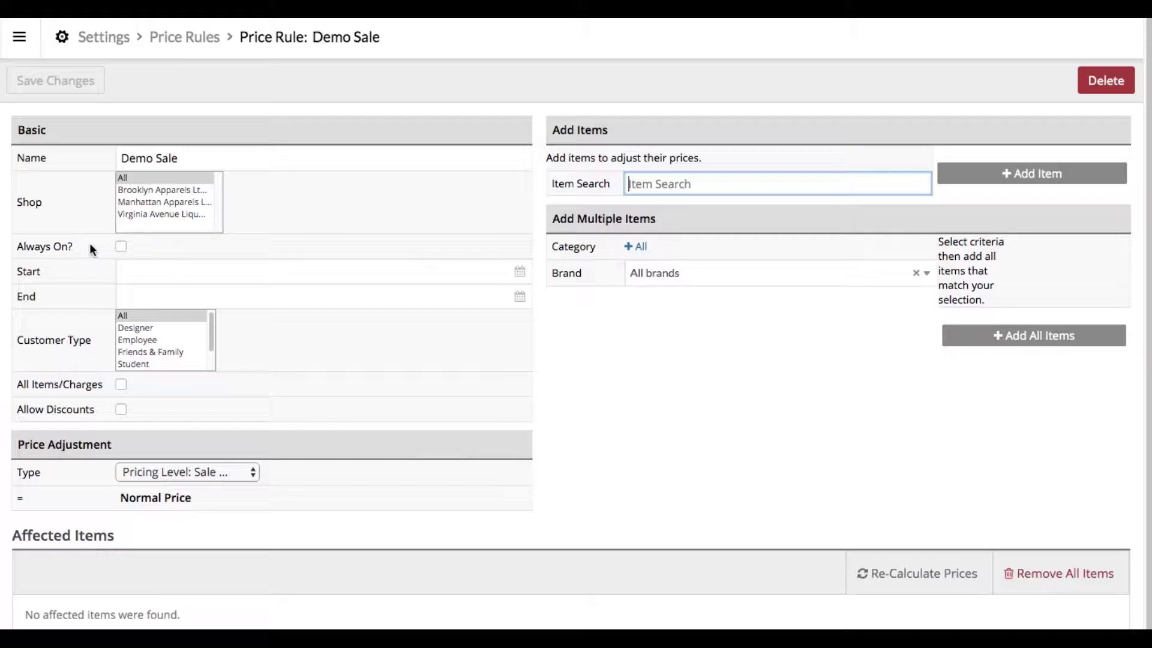
Date the Demo Sale rule from 31 October 2019 to 30 November 2019 and save.
{"action": "left_click", "coordinate": [154, 274]}
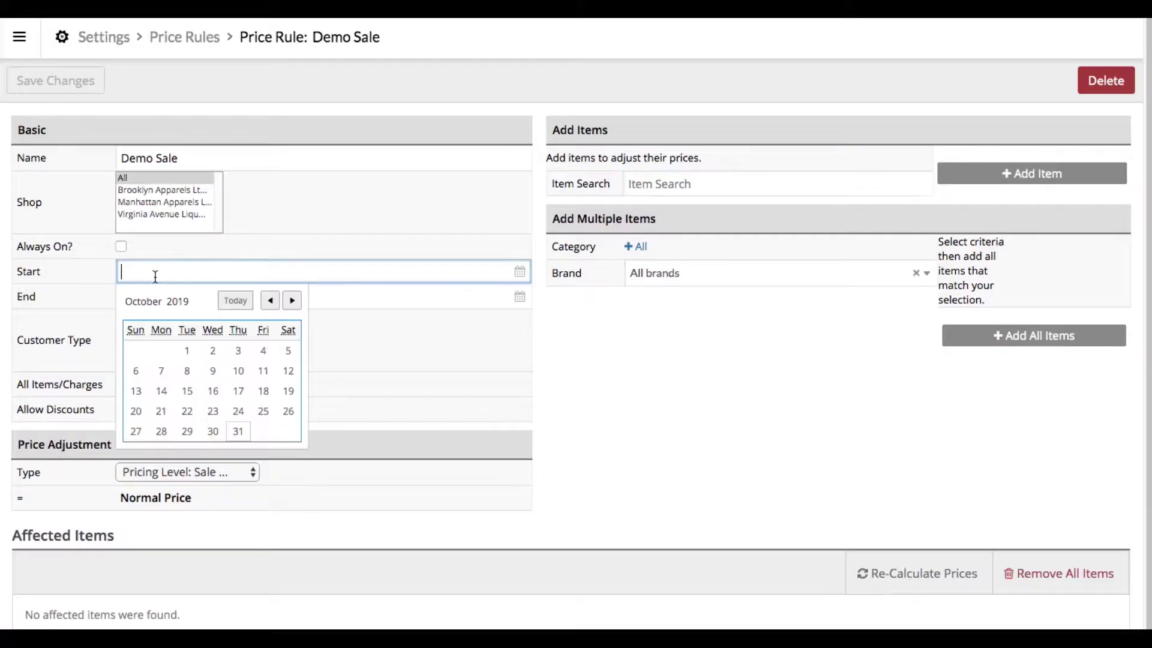
{"action": "left_click", "coordinate": [240, 432]}
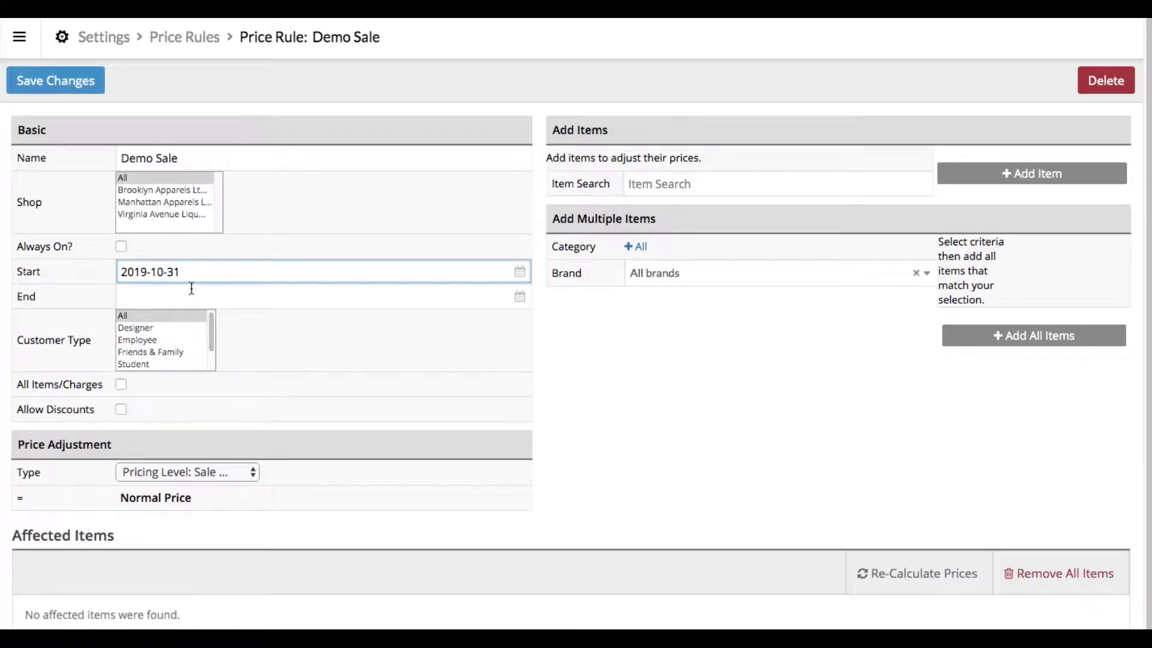
{"action": "left_click", "coordinate": [193, 297]}
{"action": "left_click", "coordinate": [292, 326]}
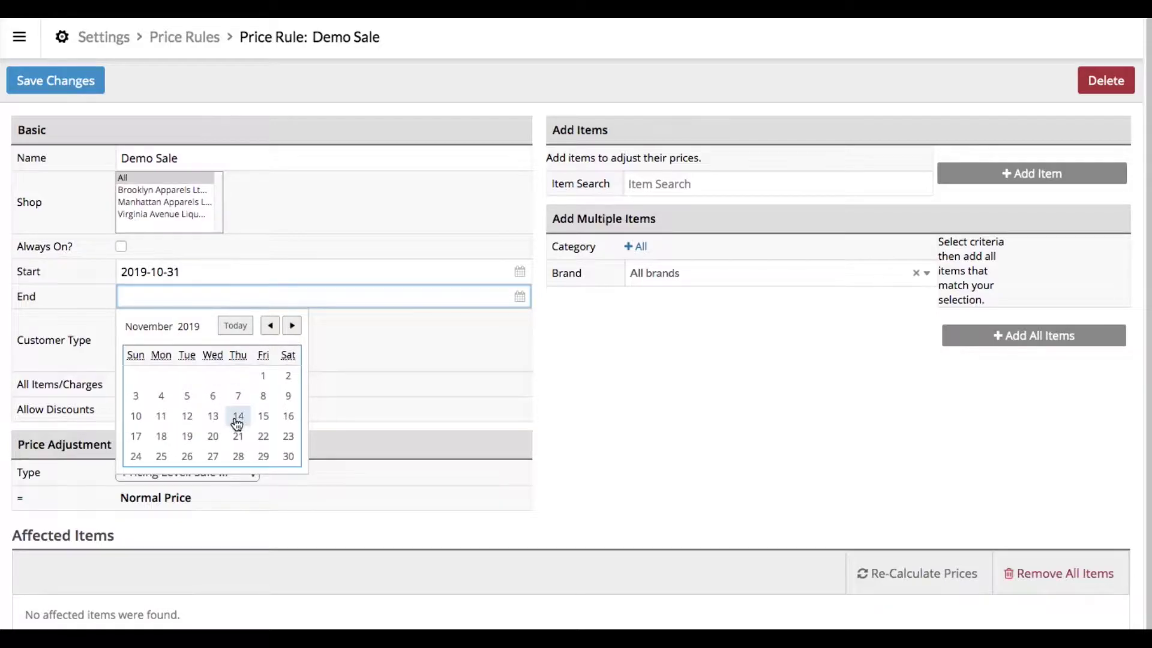
{"action": "left_click", "coordinate": [289, 457]}
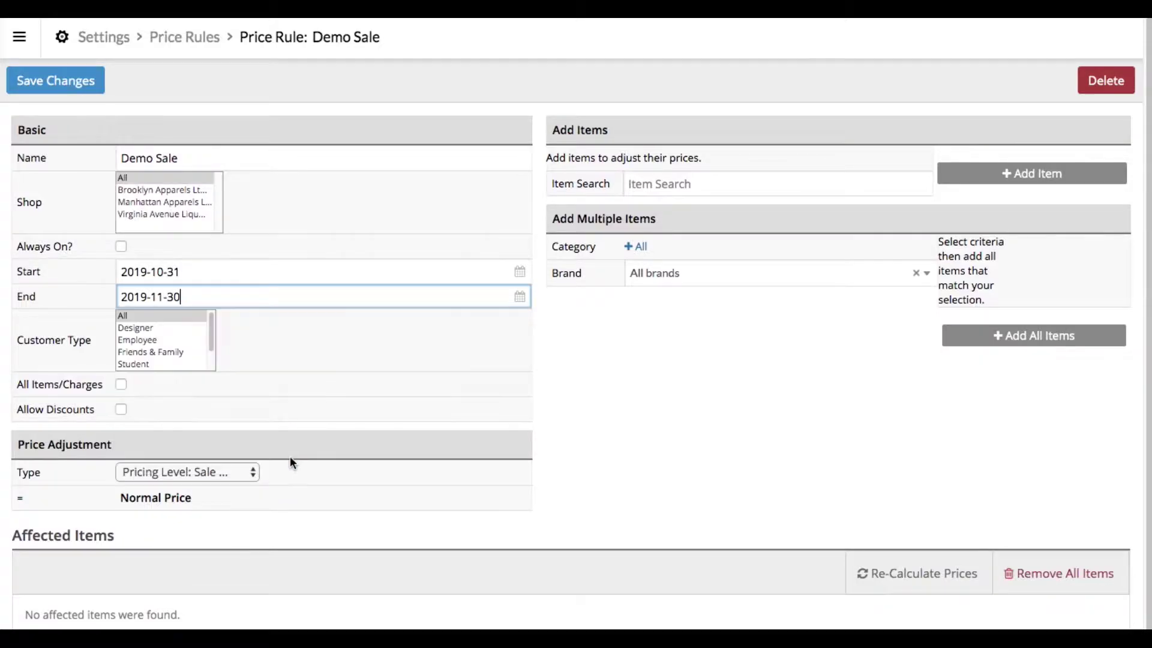
{"action": "left_click", "coordinate": [62, 81]}
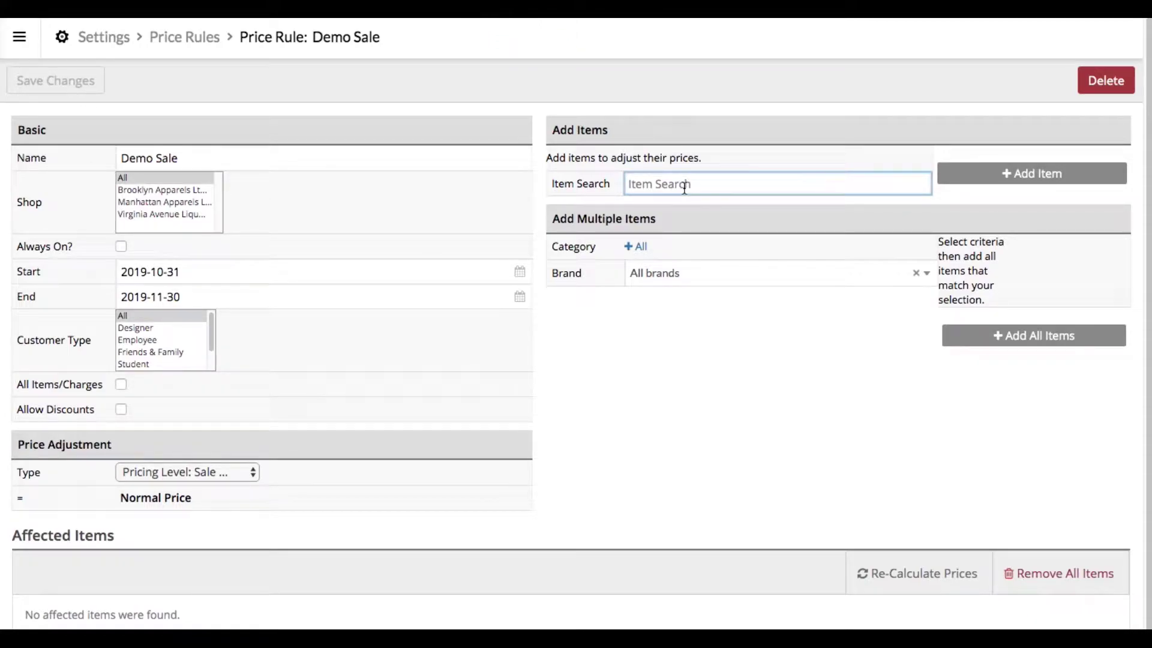
Add Demo Product 1, 2, 3 and 4 as affected items and review the table.
{"action": "type", "text": "Demo Product 1"}
{"action": "key", "text": "Return"}
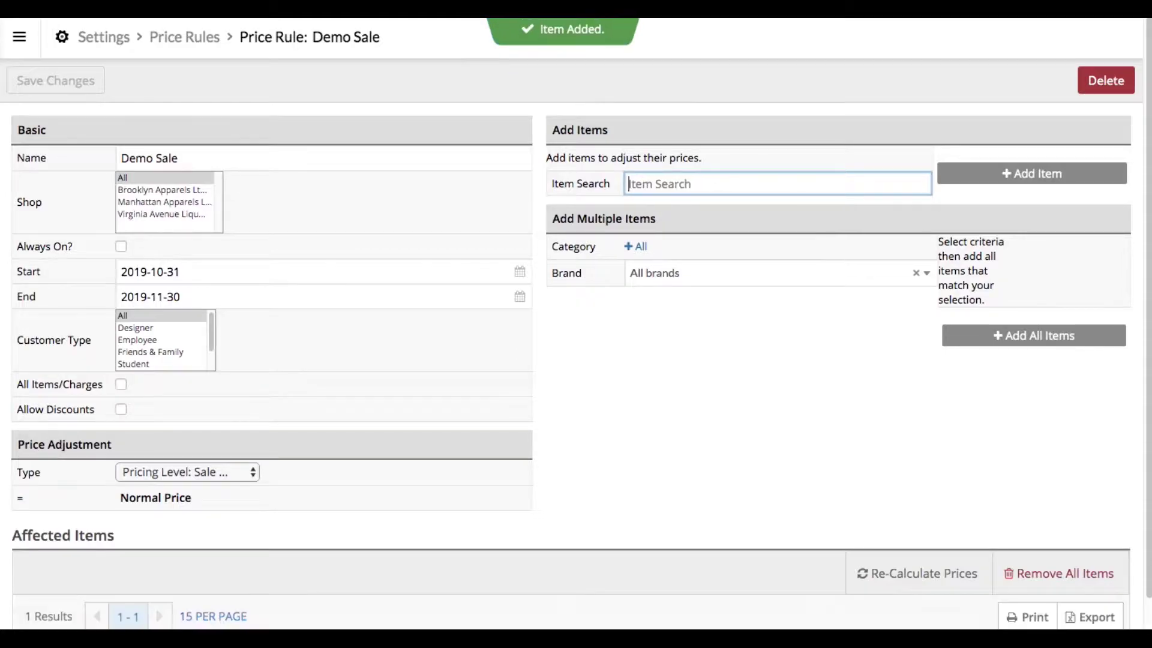
{"action": "type", "text": "Demo Product 2"}
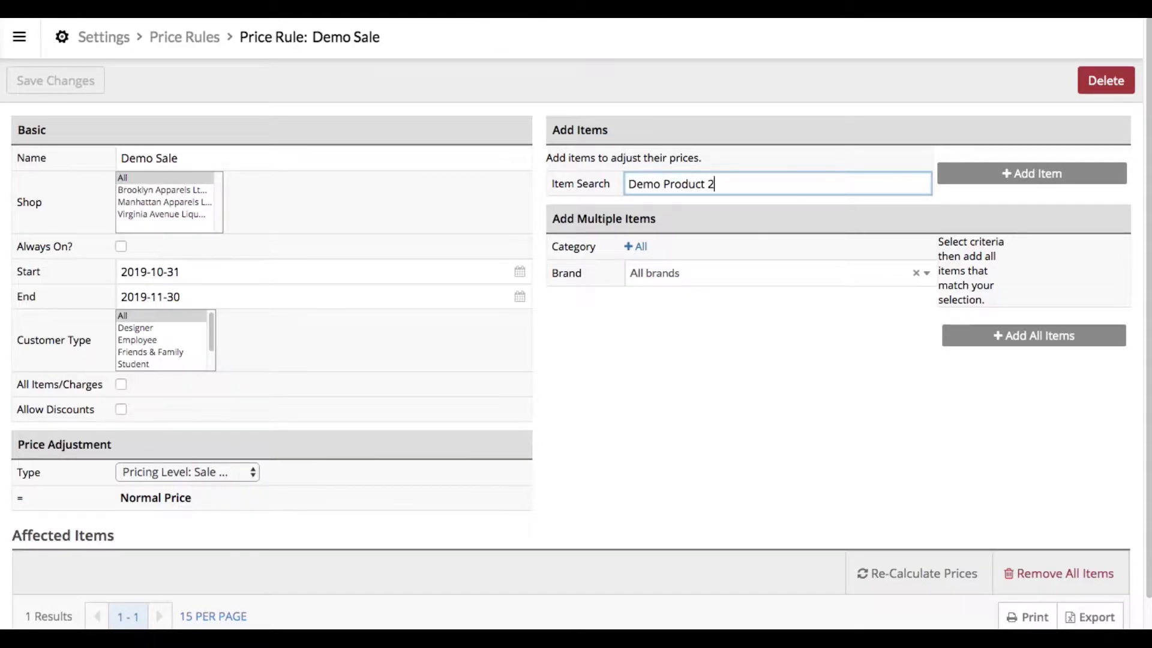
{"action": "key", "text": "Return"}
{"action": "type", "text": "Demo Product 3"}
{"action": "key", "text": "Return"}
{"action": "type", "text": "Demo Product 4"}
{"action": "key", "text": "Return"}
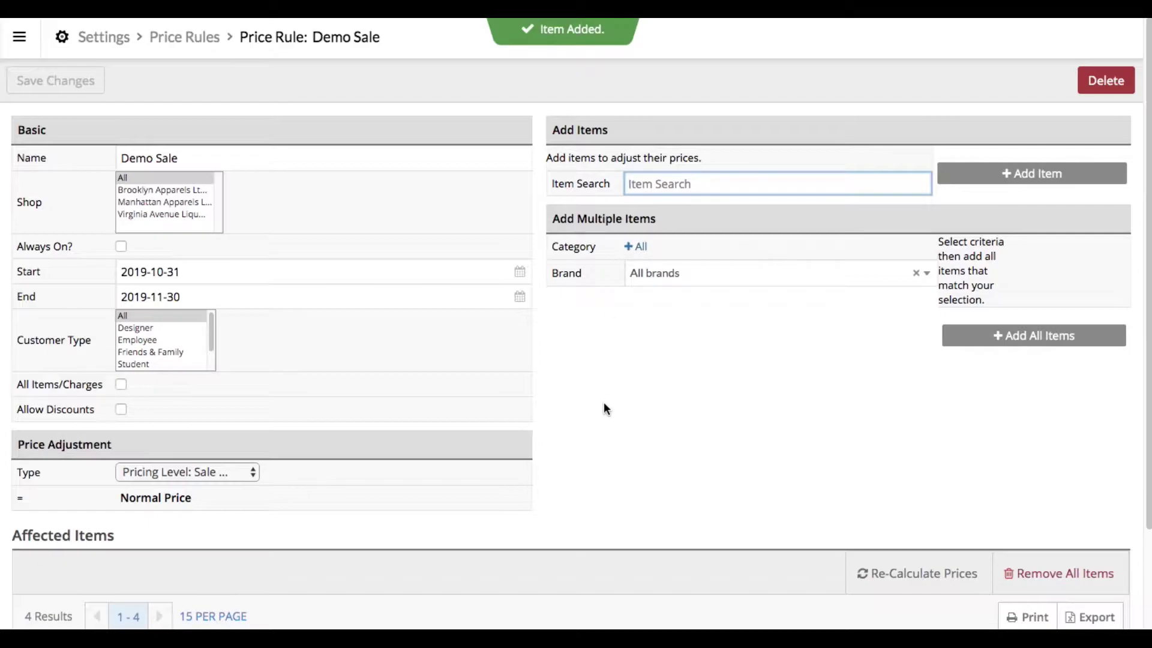
{"action": "scroll", "coordinate": [604, 406], "scroll_direction": "down", "scroll_amount": 3}
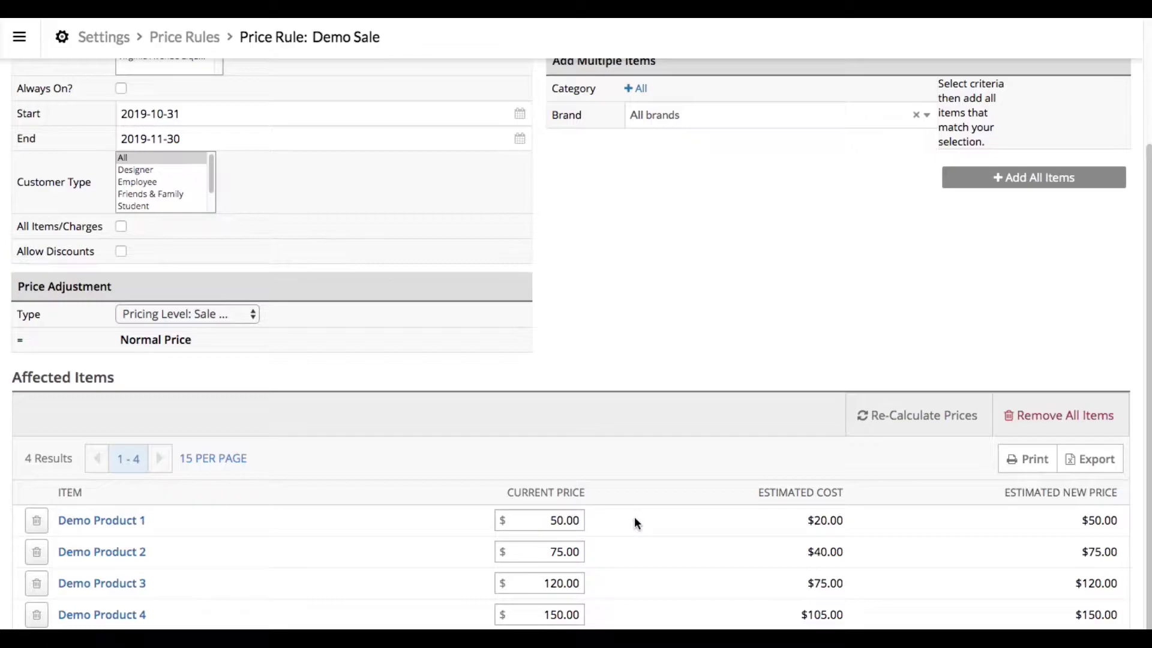
{"action": "scroll", "coordinate": [410, 440], "scroll_direction": "up", "scroll_amount": 3}
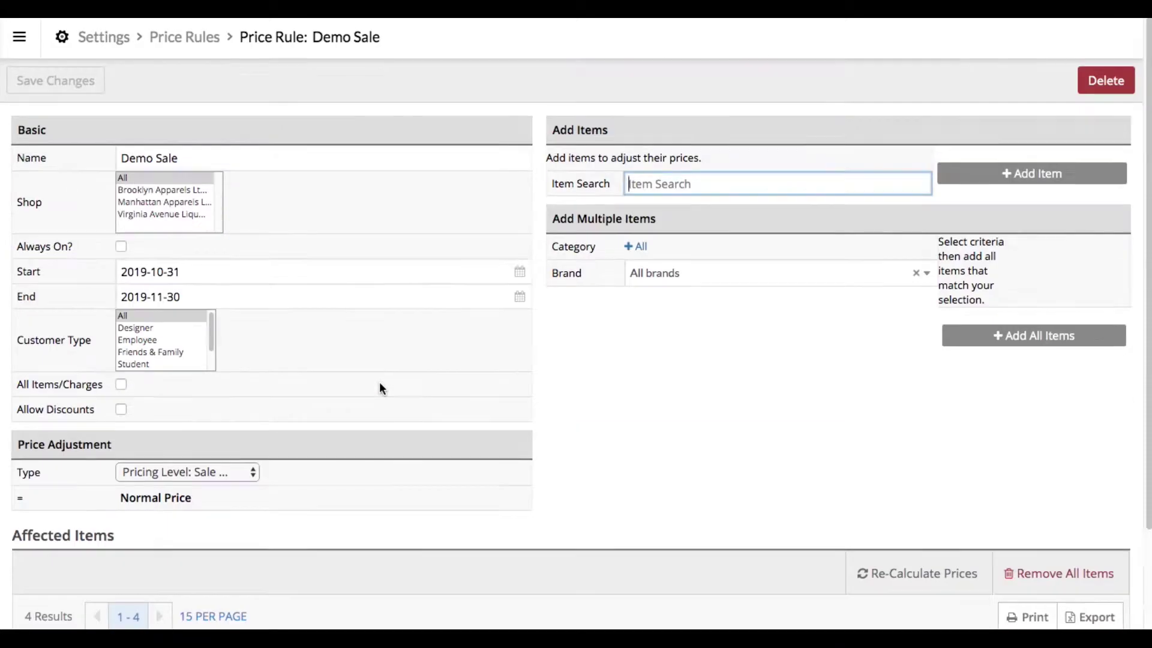
Filter the Inventory item search to the Demo brand.
{"action": "left_click", "coordinate": [22, 43]}
{"action": "left_click", "coordinate": [98, 247]}
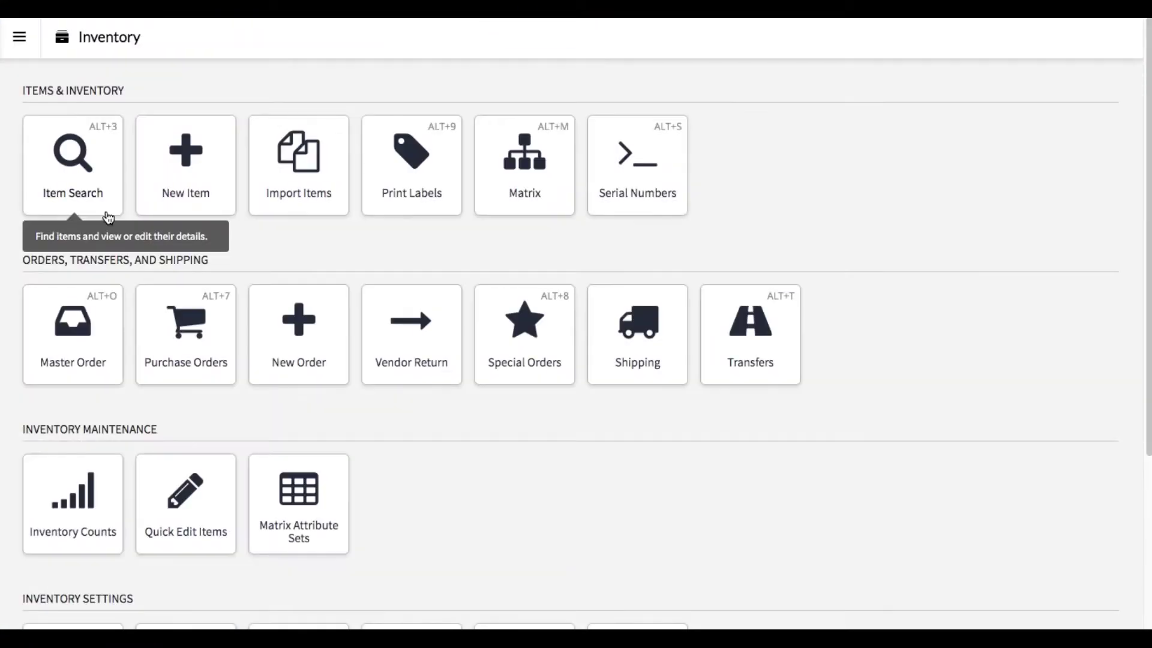
{"action": "left_click", "coordinate": [85, 188]}
{"action": "left_click", "coordinate": [324, 136]}
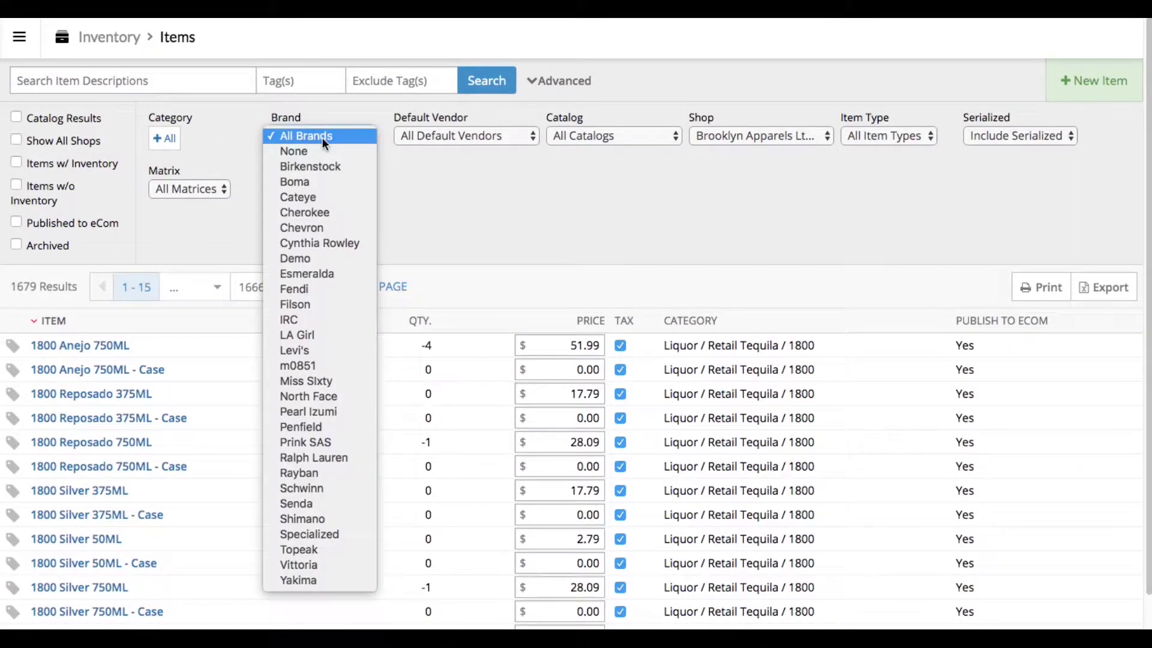
{"action": "key", "text": "d"}
{"action": "key", "text": "Return"}
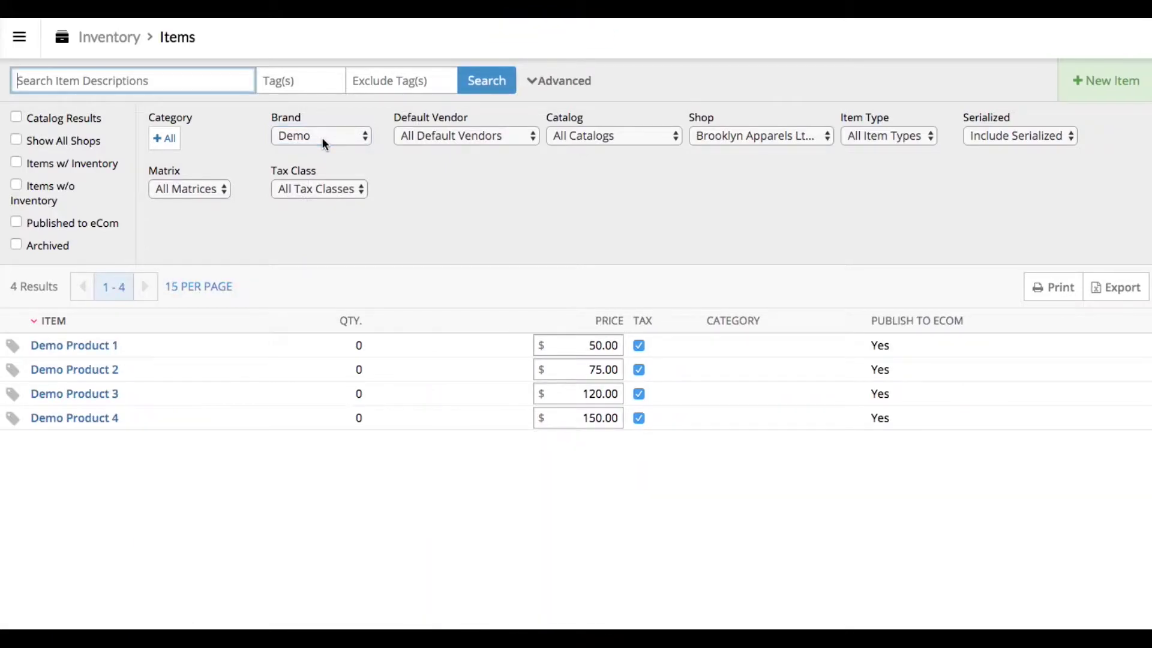
Save sale prices of 40 for Demo Product 1 and 70 for Demo Product 2.
{"action": "left_click", "coordinate": [96, 346]}
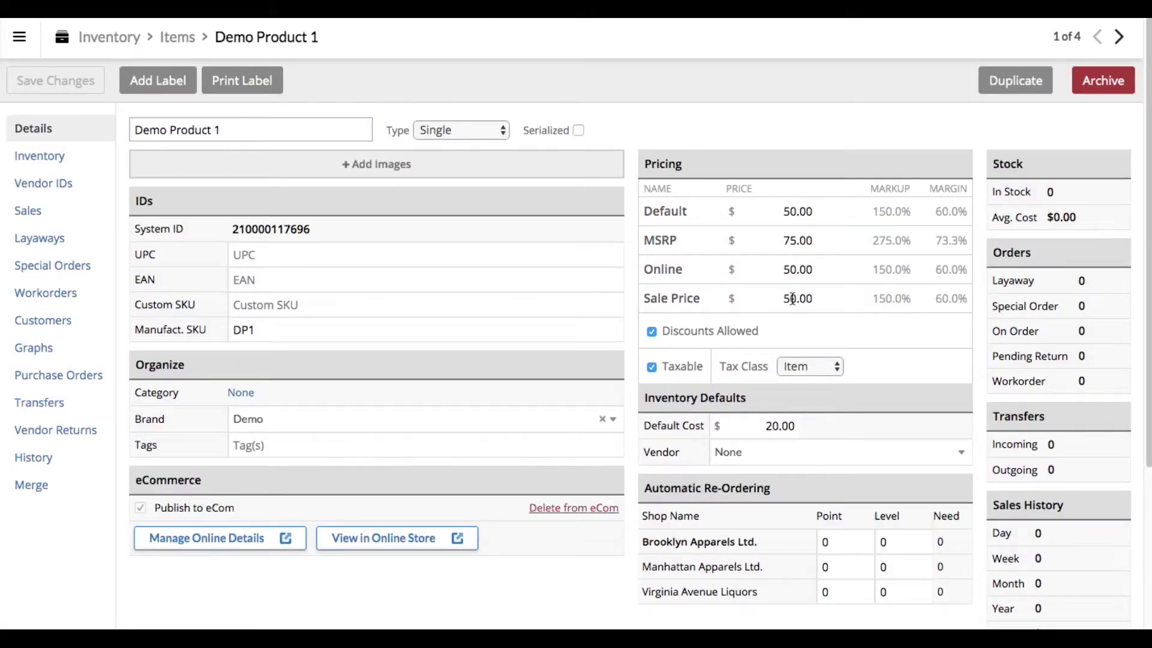
{"action": "left_click", "coordinate": [793, 298]}
{"action": "type", "text": "40"}
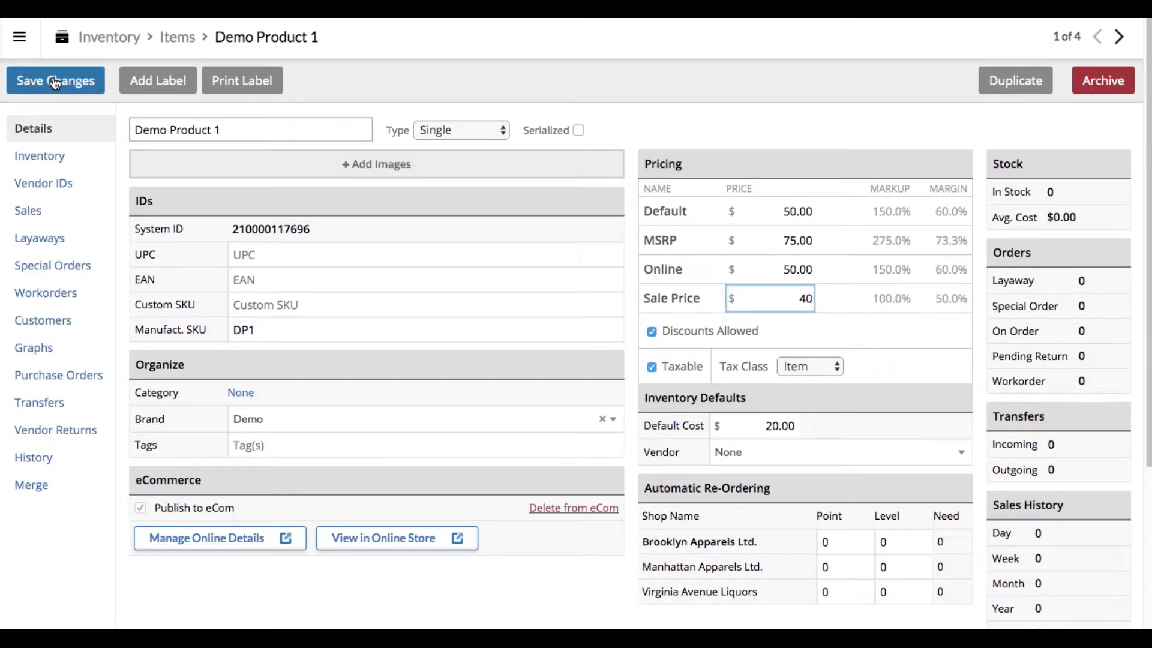
{"action": "left_click", "coordinate": [53, 78]}
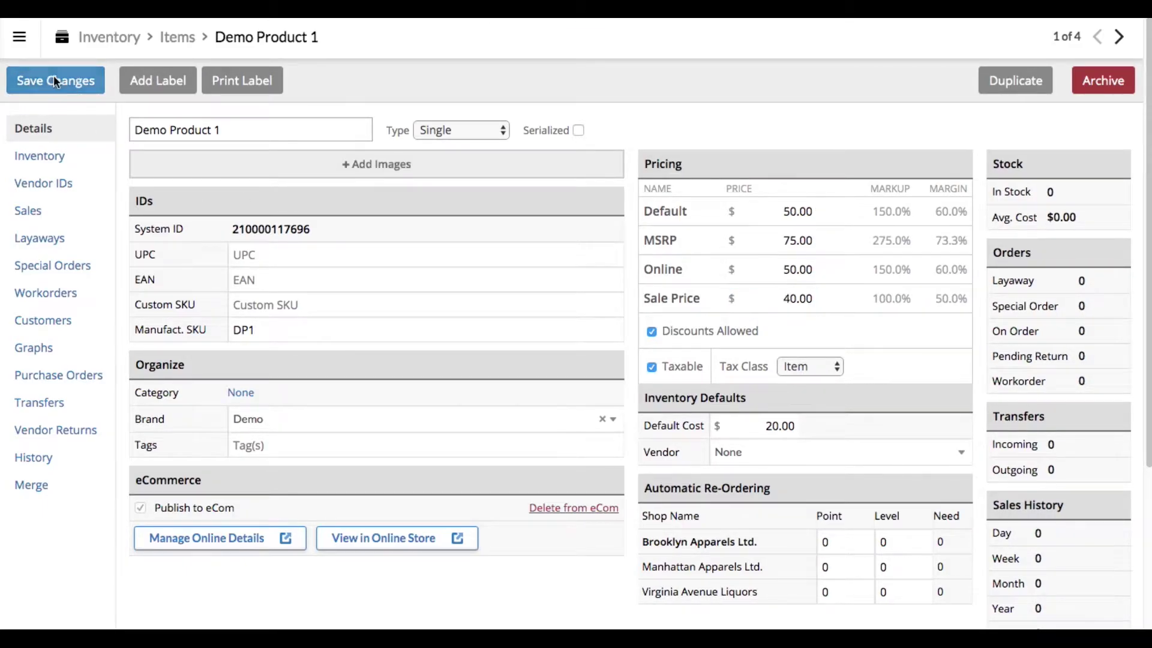
{"action": "left_click", "coordinate": [179, 39]}
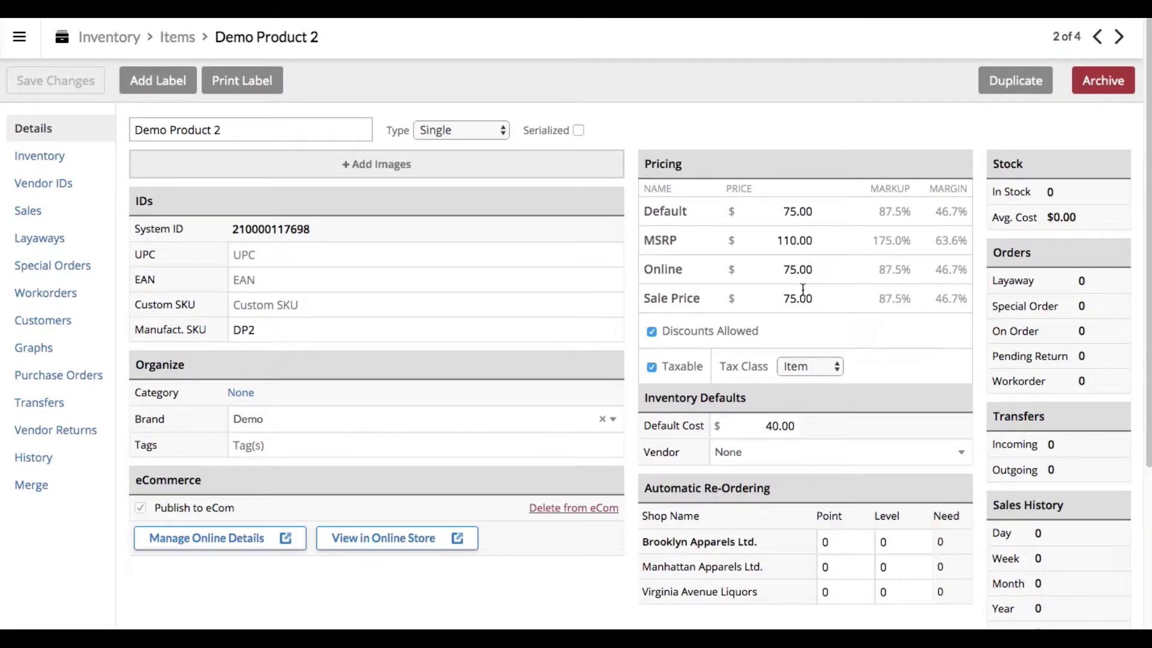
{"action": "left_click", "coordinate": [794, 294]}
{"action": "type", "text": "70"}
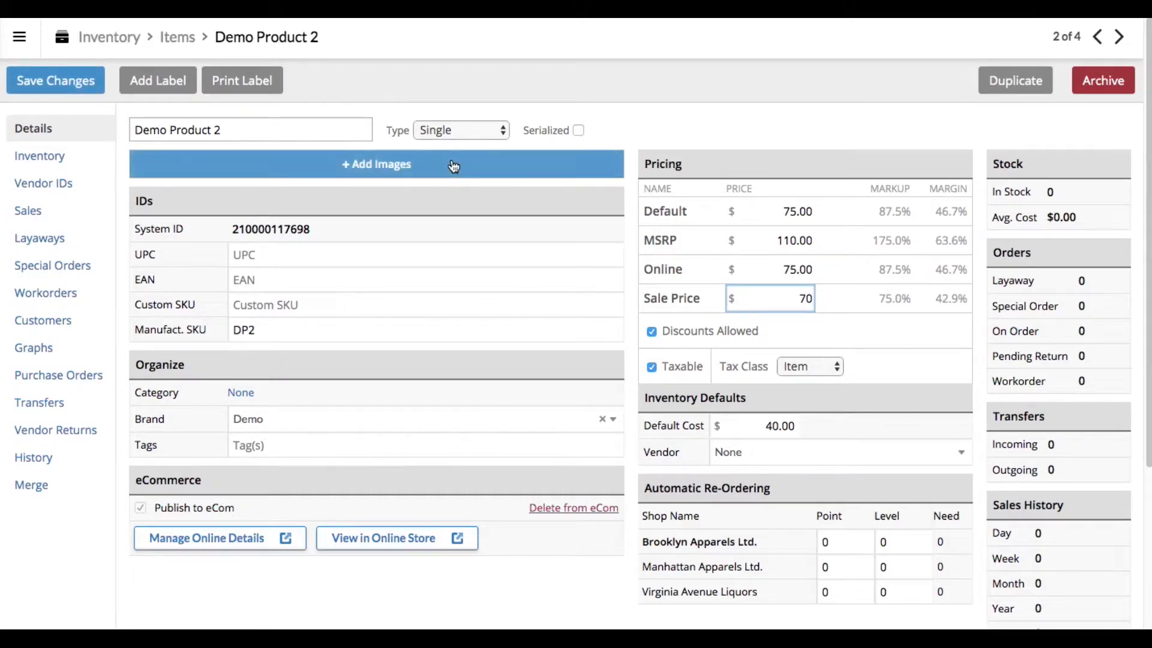
{"action": "left_click", "coordinate": [69, 82]}
{"action": "left_click", "coordinate": [177, 37]}
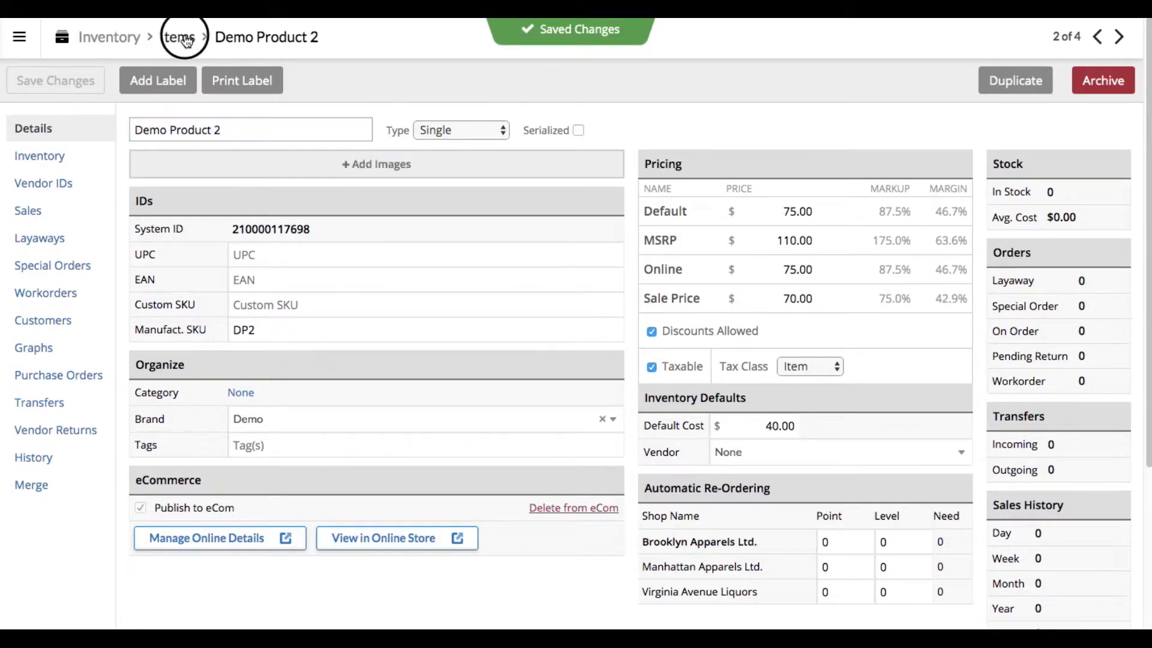
Save sale prices of 99 for Demo Product 3 and 75 for Demo Product 4.
{"action": "left_click", "coordinate": [108, 394]}
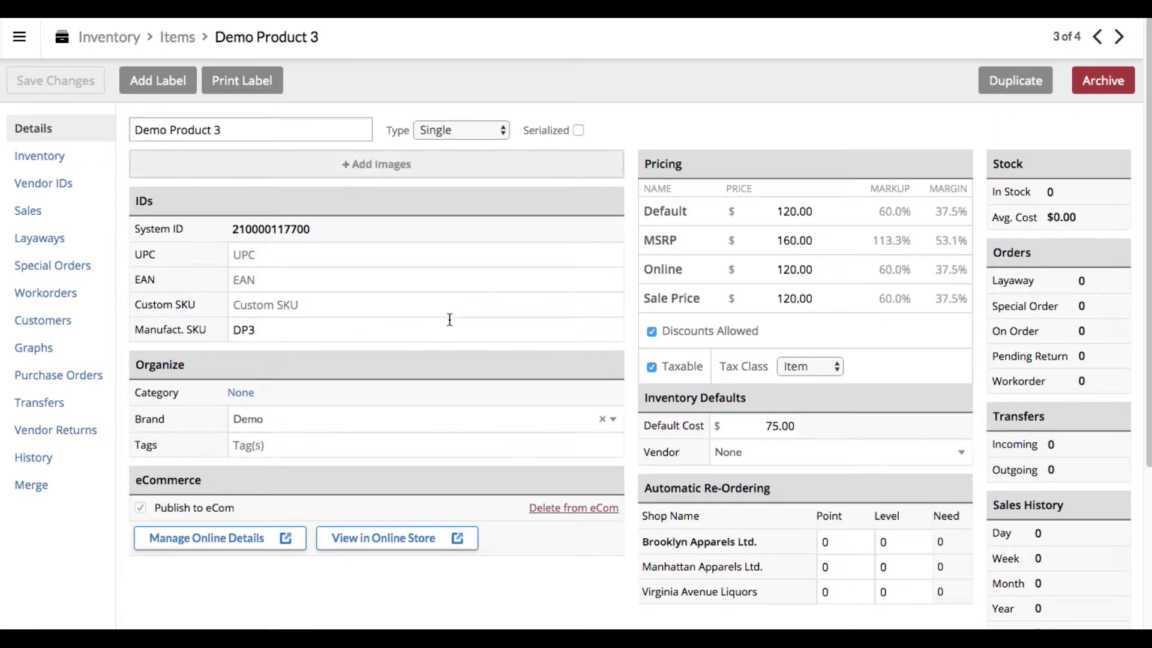
{"action": "left_click", "coordinate": [793, 304]}
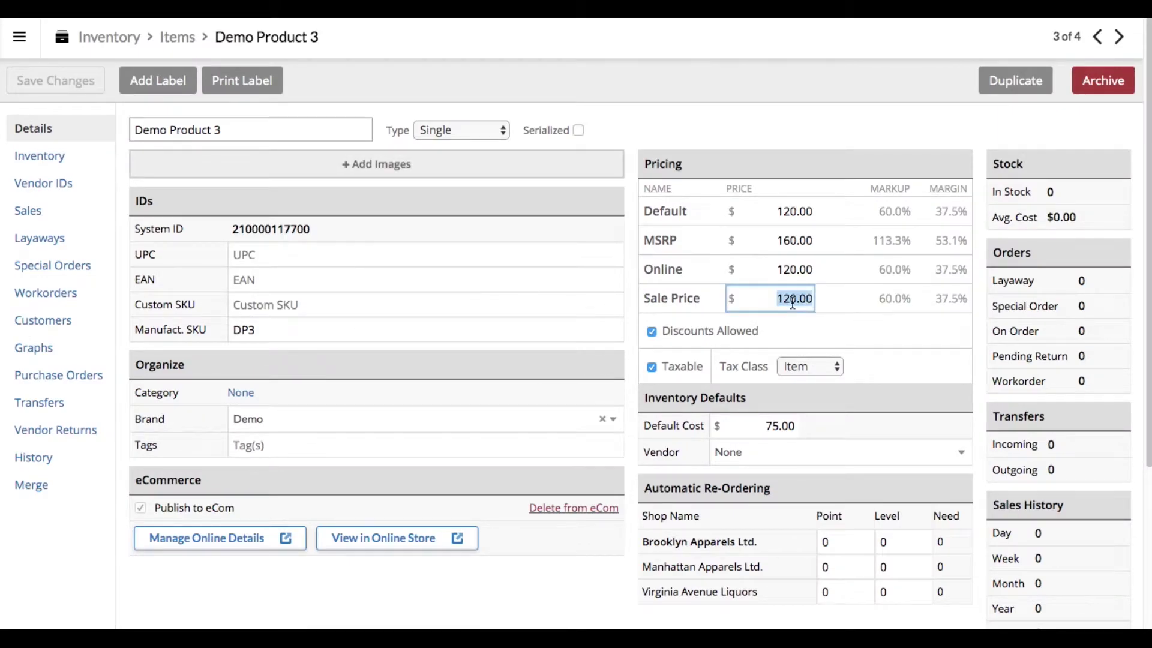
{"action": "type", "text": "99"}
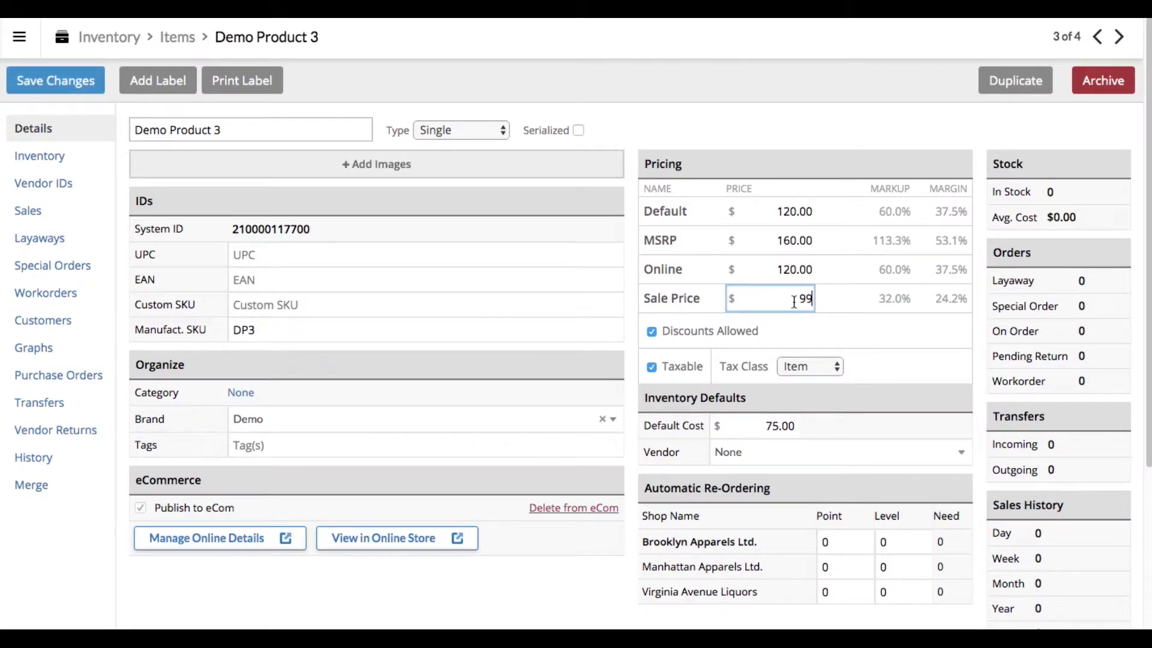
{"action": "left_click", "coordinate": [68, 82]}
{"action": "left_click", "coordinate": [186, 37]}
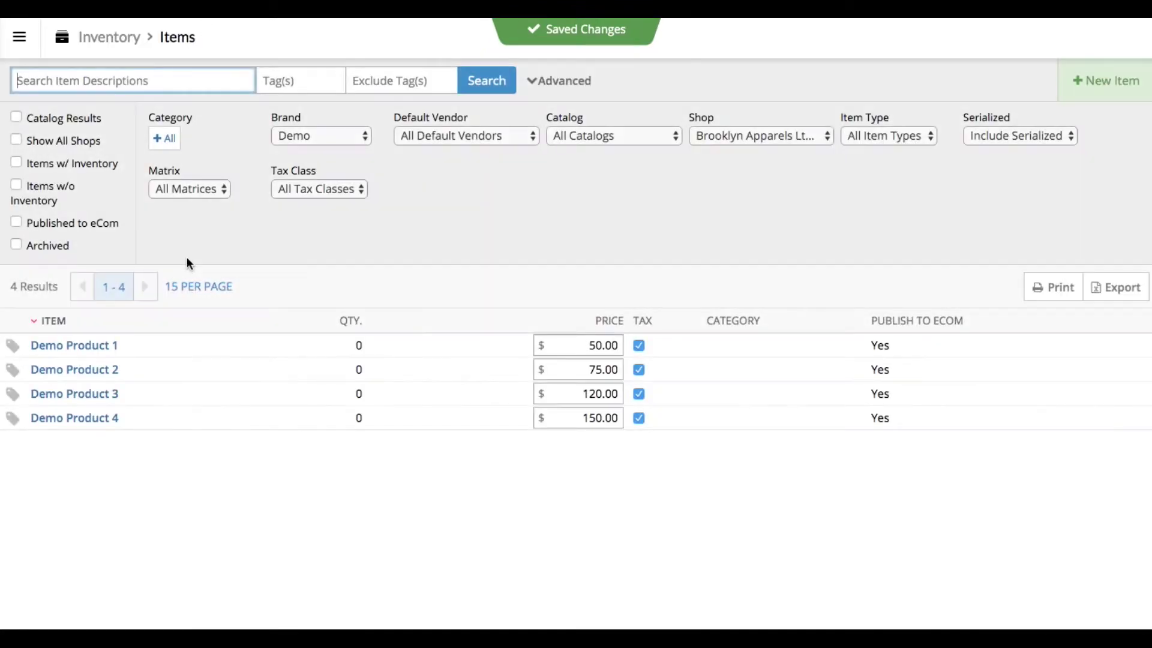
{"action": "left_click", "coordinate": [78, 419]}
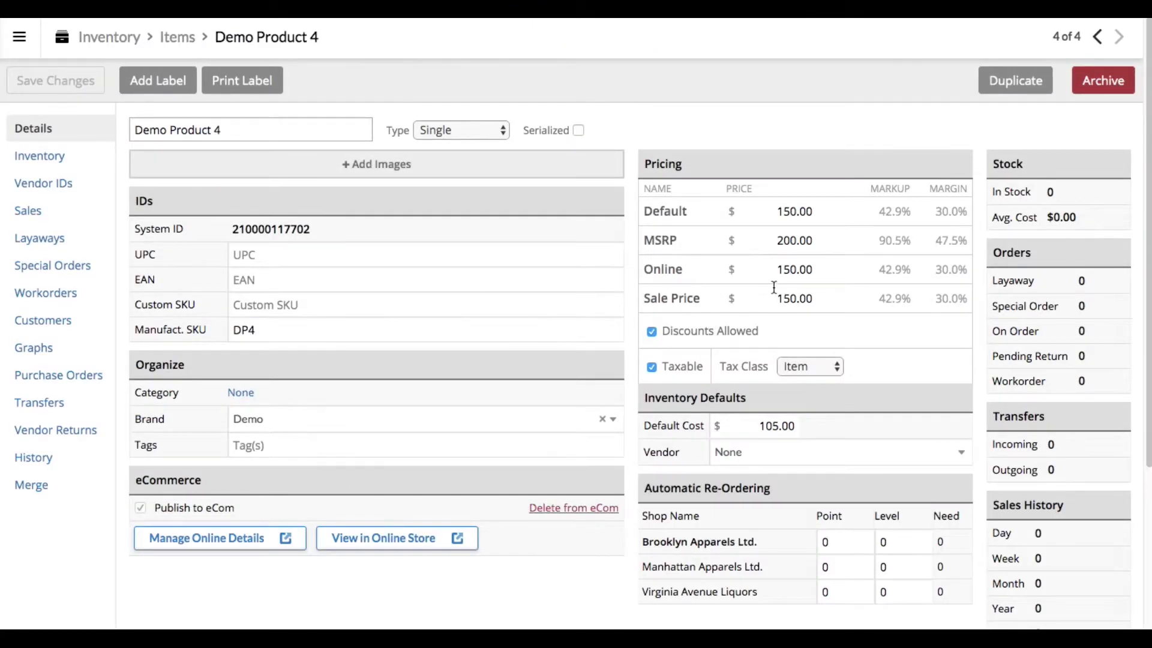
{"action": "left_click", "coordinate": [800, 299]}
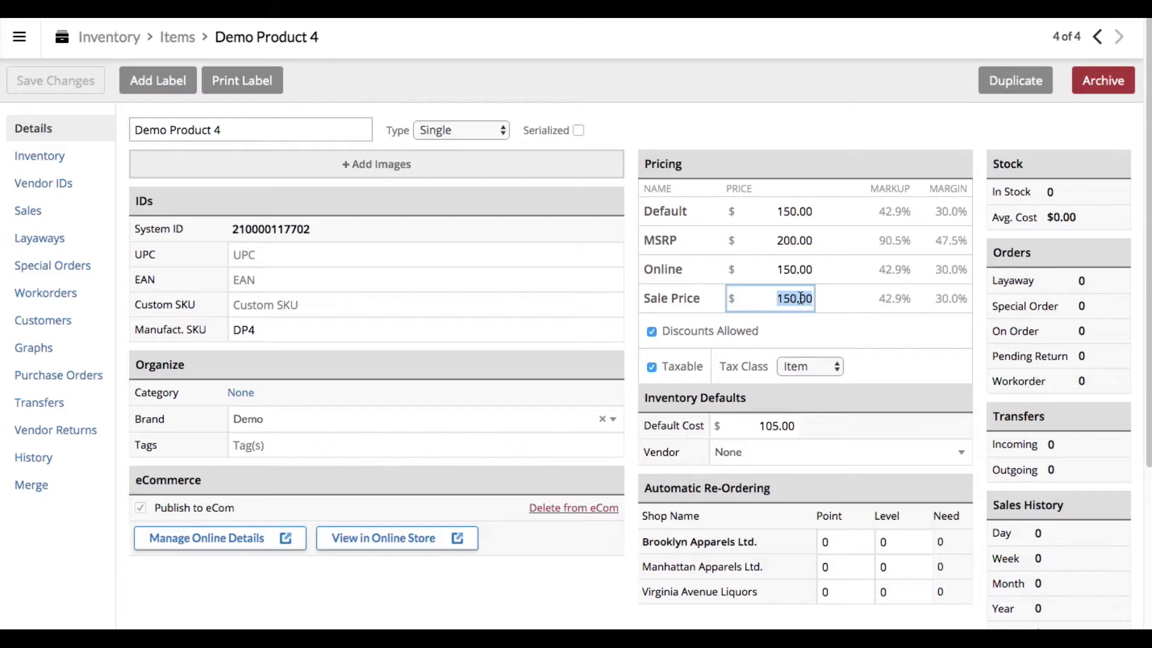
{"action": "type", "text": "75"}
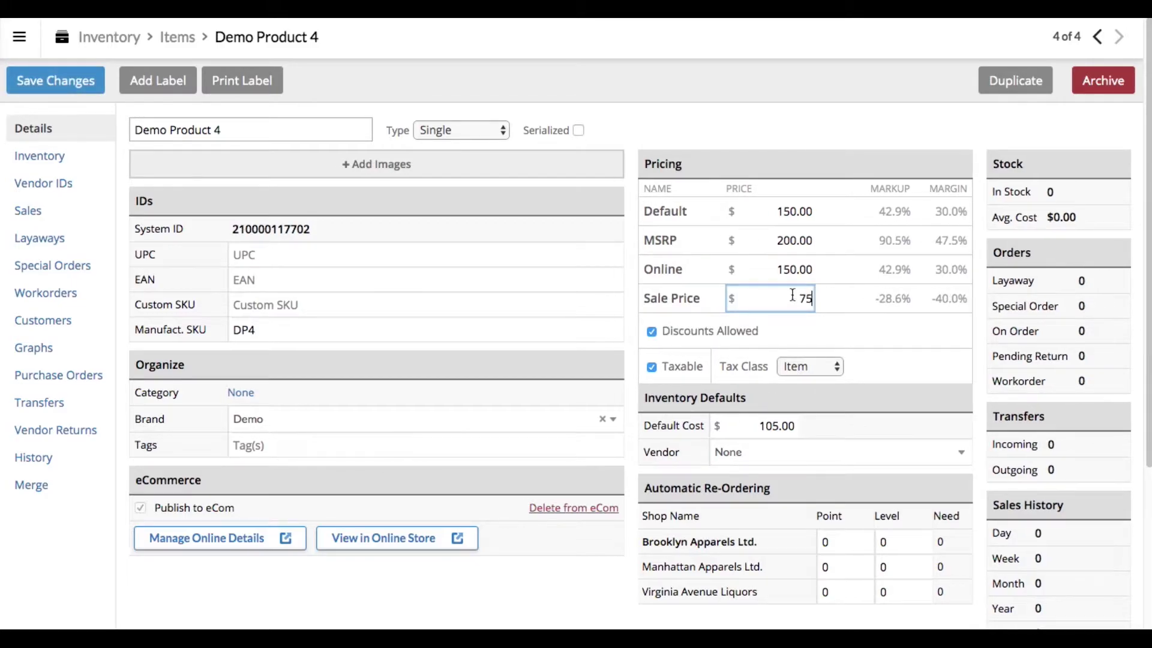
{"action": "left_click", "coordinate": [55, 81]}
Reopen the Demo Sale rule and check the affected items' estimated prices $40, $70, $99, $75.
{"action": "left_click", "coordinate": [108, 38]}
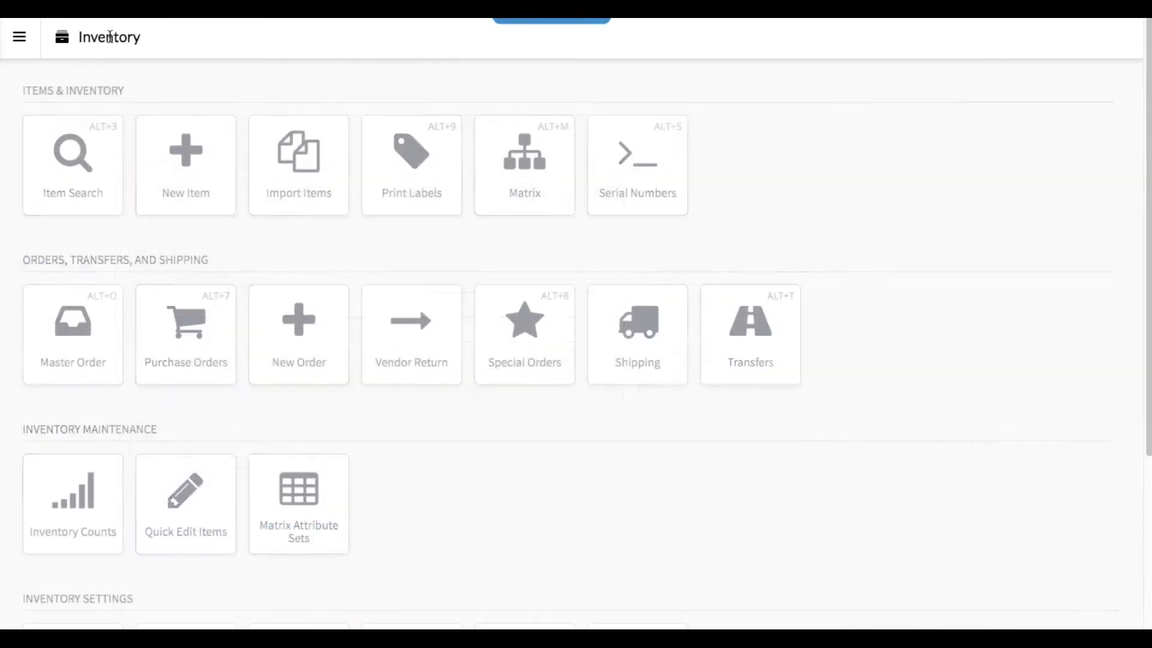
{"action": "left_click", "coordinate": [19, 37]}
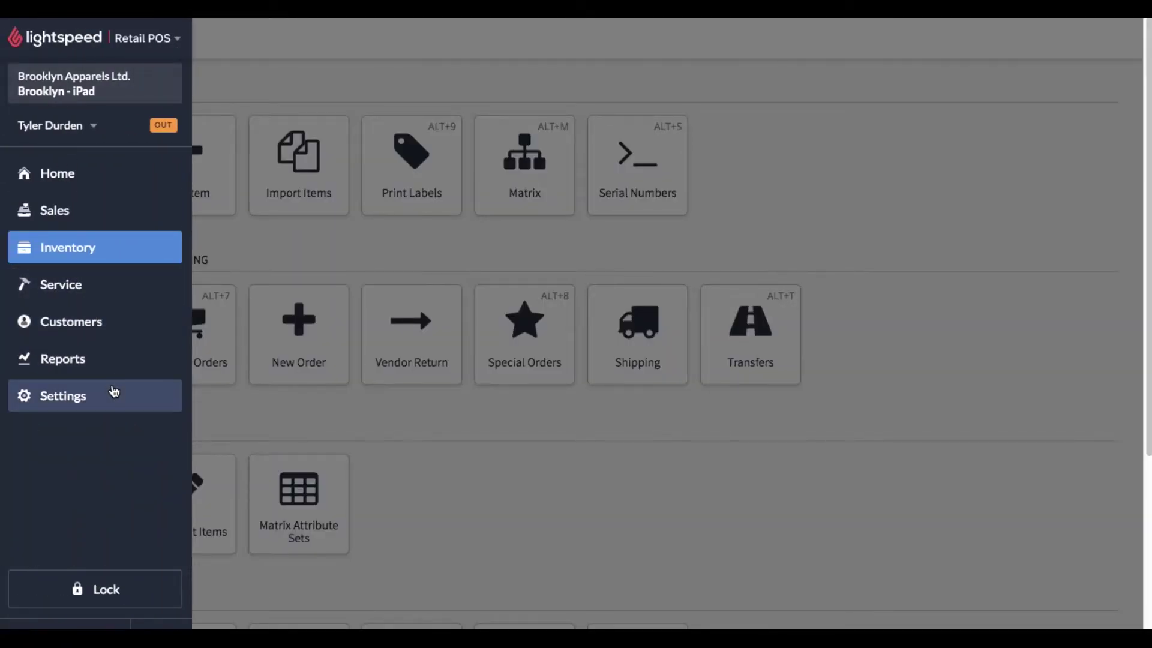
{"action": "left_click", "coordinate": [113, 393]}
{"action": "left_click", "coordinate": [95, 504]}
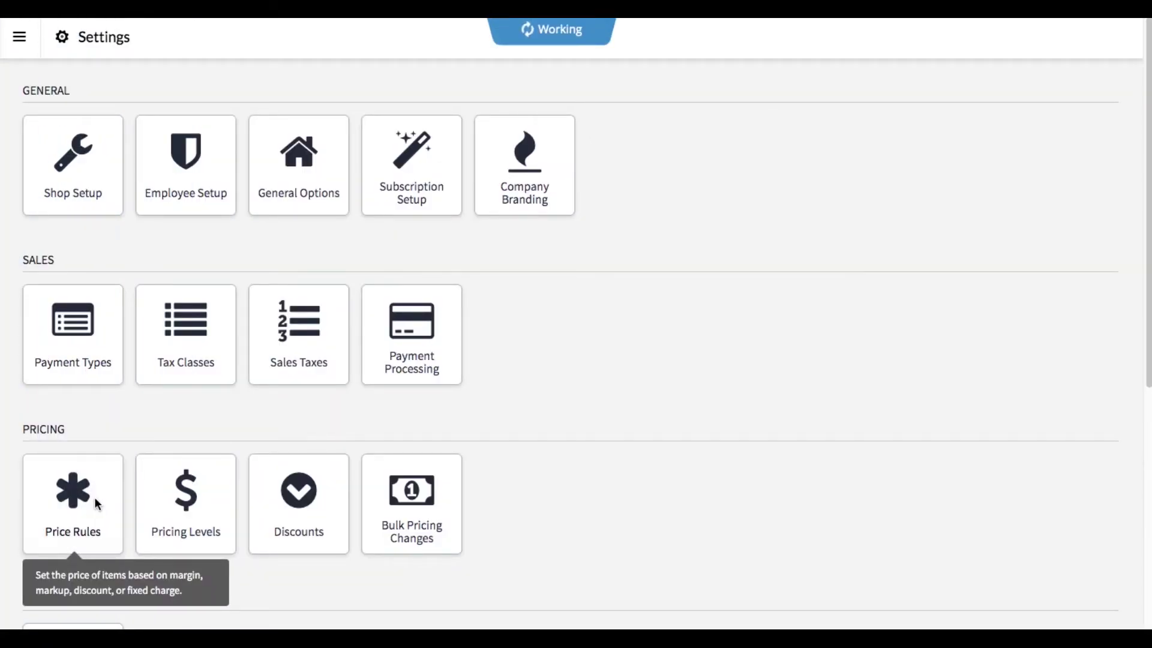
{"action": "left_click", "coordinate": [44, 210]}
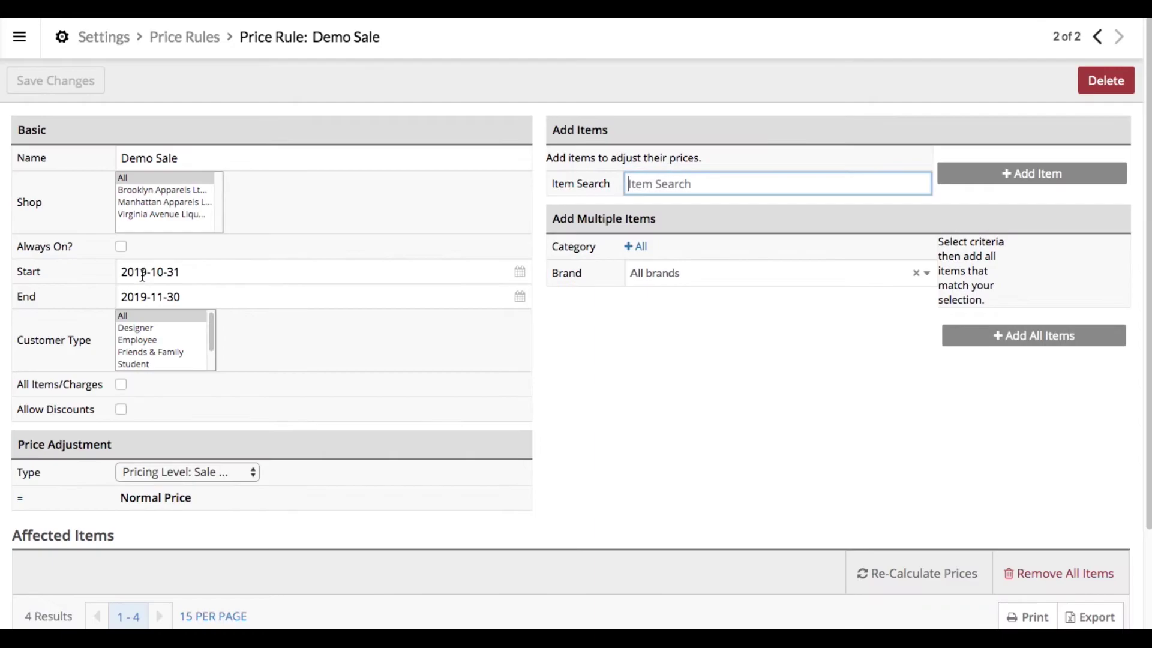
{"action": "scroll", "coordinate": [430, 442], "scroll_direction": "down", "scroll_amount": 3}
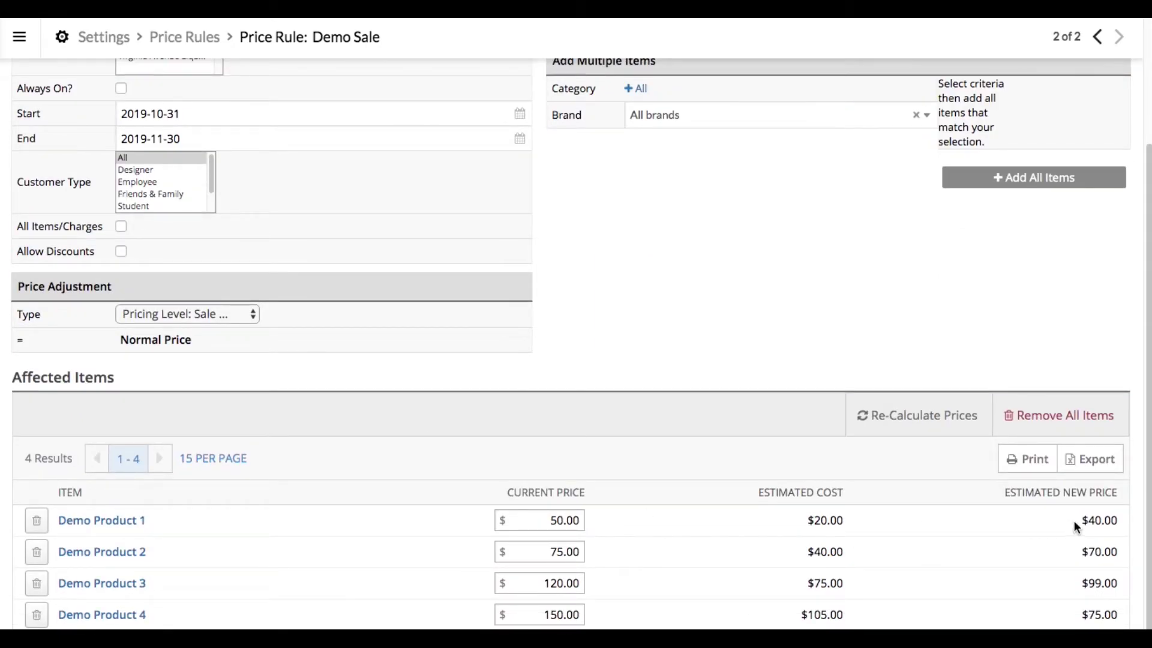
{"action": "scroll", "coordinate": [1080, 567], "scroll_direction": "up", "scroll_amount": 3}
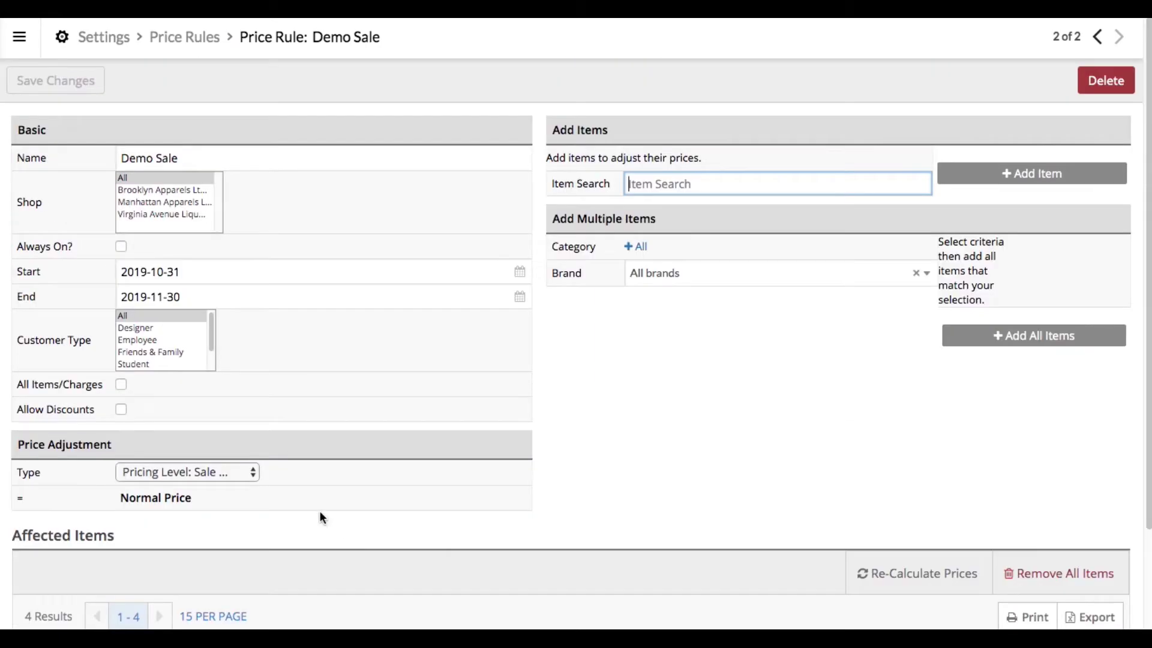
Start a new sale and add Demo Product 1 through a 'Demo Product' item search.
{"action": "left_click", "coordinate": [24, 48]}
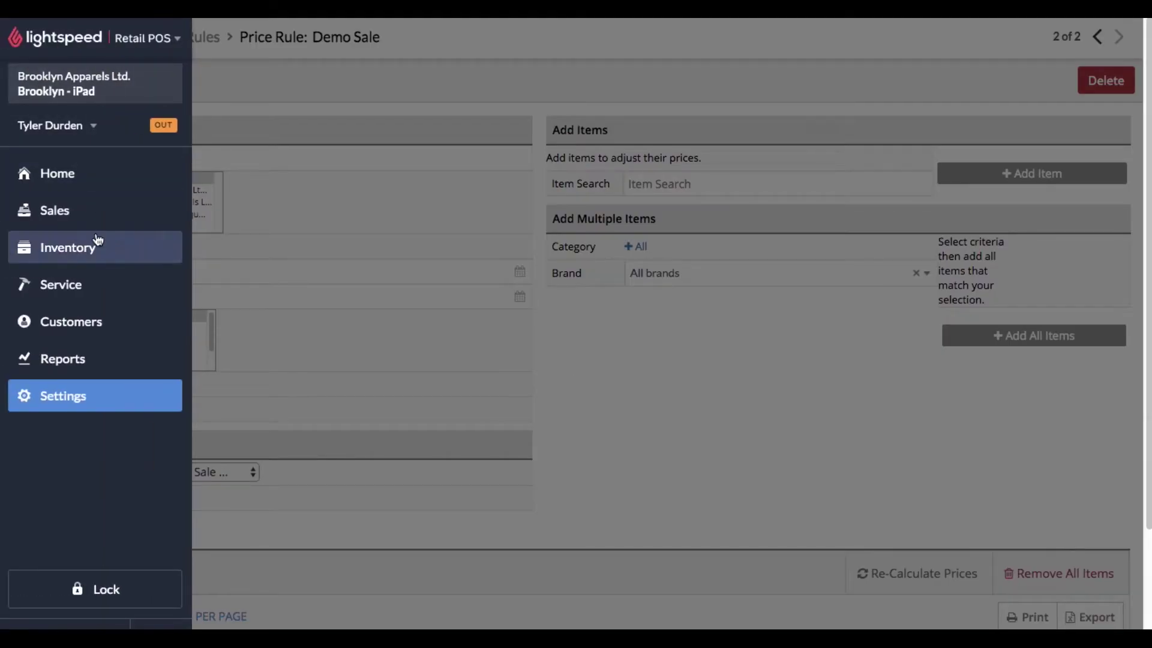
{"action": "left_click", "coordinate": [89, 213]}
{"action": "left_click", "coordinate": [604, 172]}
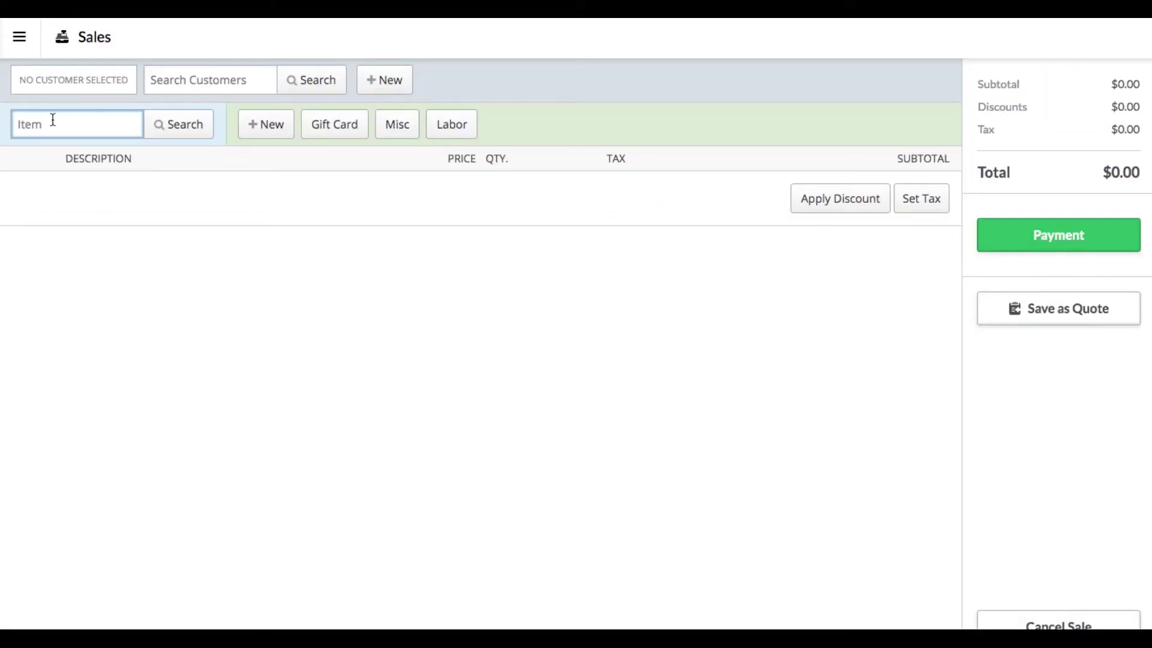
{"action": "type", "text": "Demo Product"}
{"action": "key", "text": "Return"}
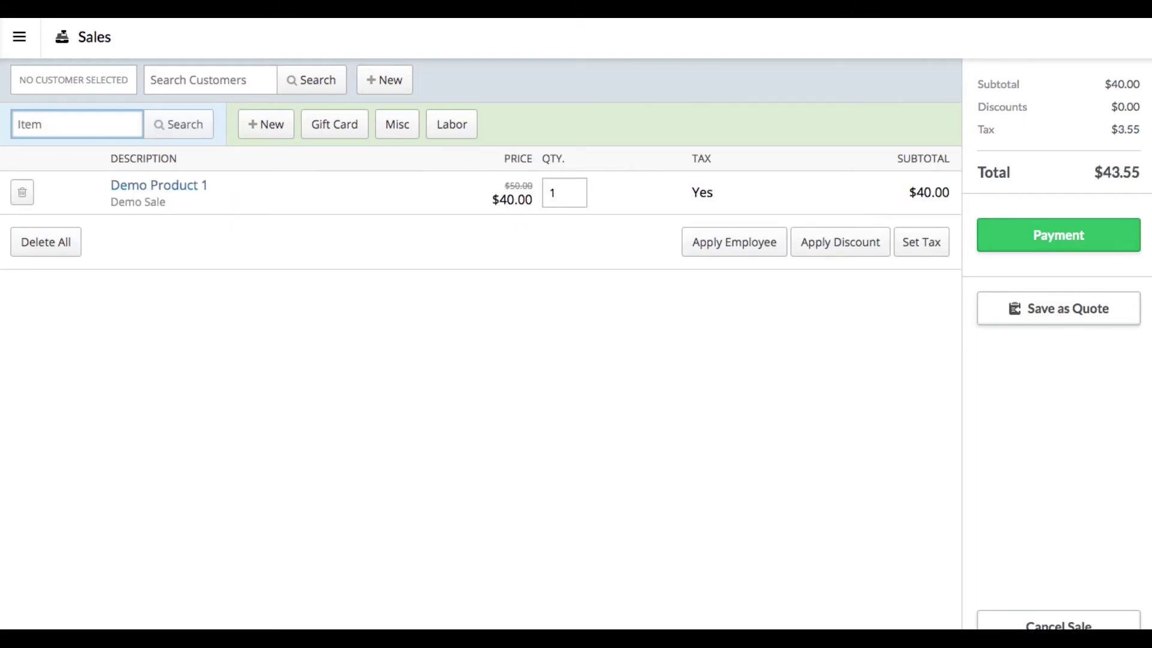
Highlight the Demo Sale rule lowering the price from $50.00 to $40.00, totalling $43.55.
{"action": "left_click_drag", "start_coordinate": [107, 206], "coordinate": [169, 205]}
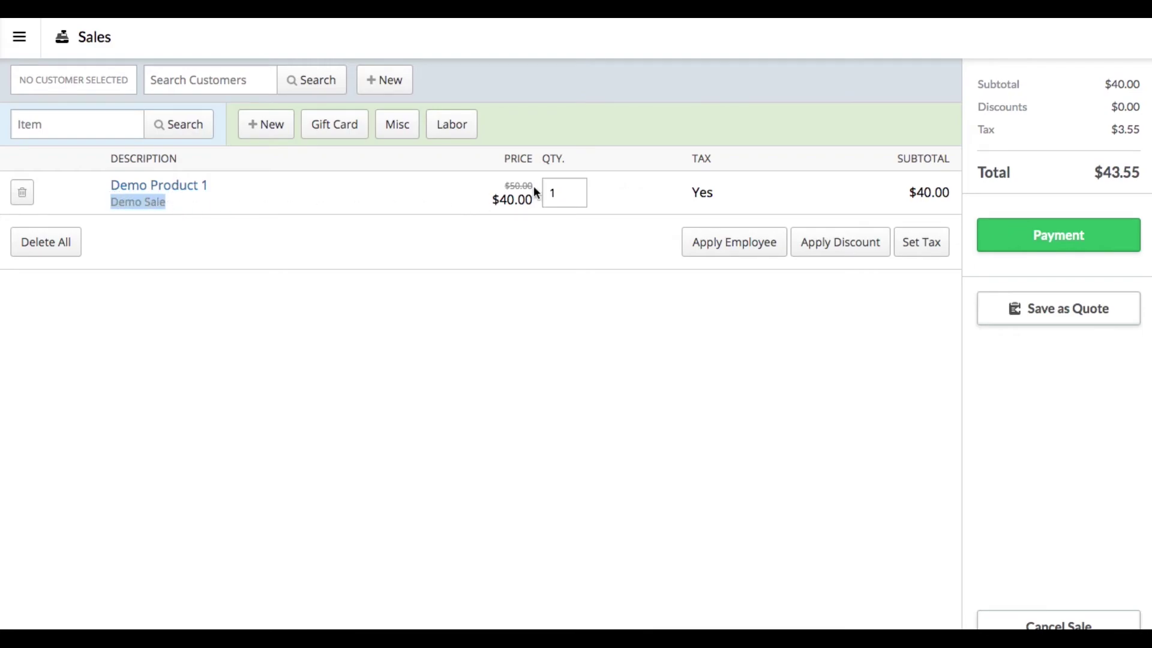
{"action": "double_click", "coordinate": [516, 185]}
{"action": "double_click", "coordinate": [508, 199]}
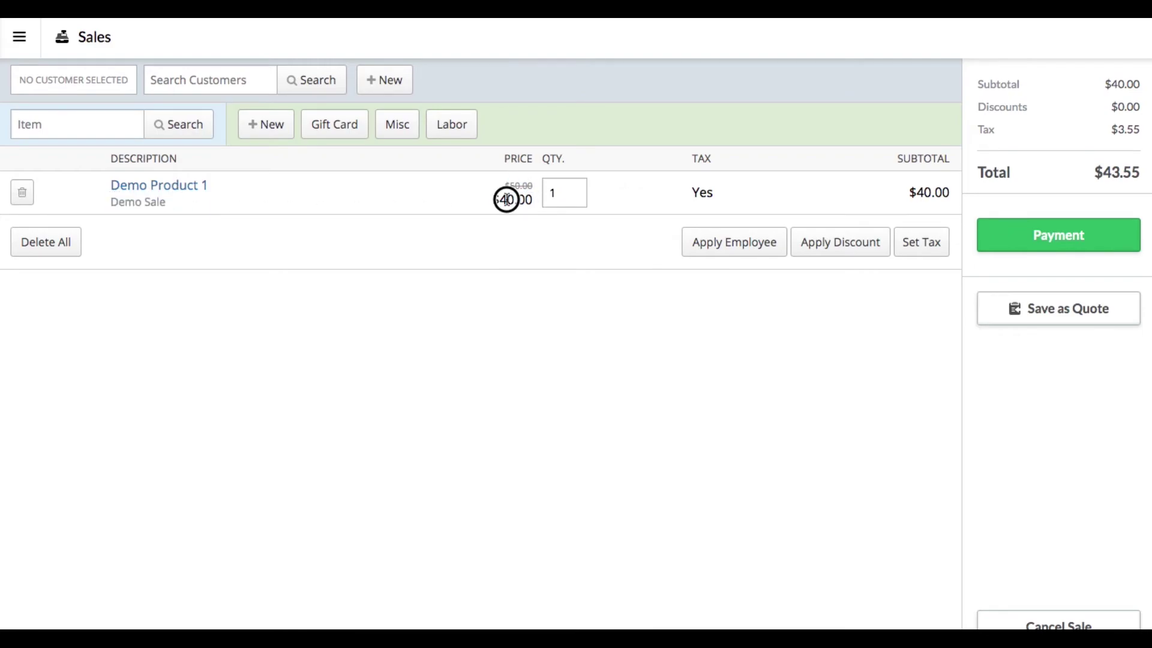
{"action": "left_click", "coordinate": [520, 241]}
Go to Settings > Price Rules to confirm Demo Sale and Accessories 5% Sale are in effect.
{"action": "left_click", "coordinate": [24, 39]}
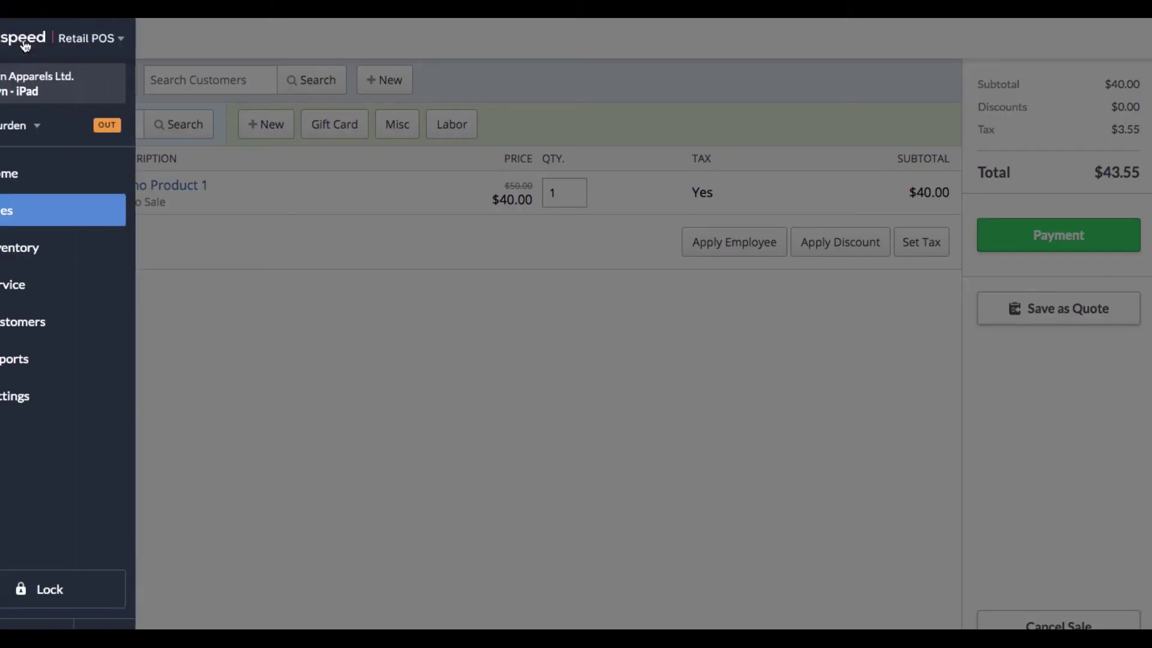
{"action": "left_click", "coordinate": [103, 408]}
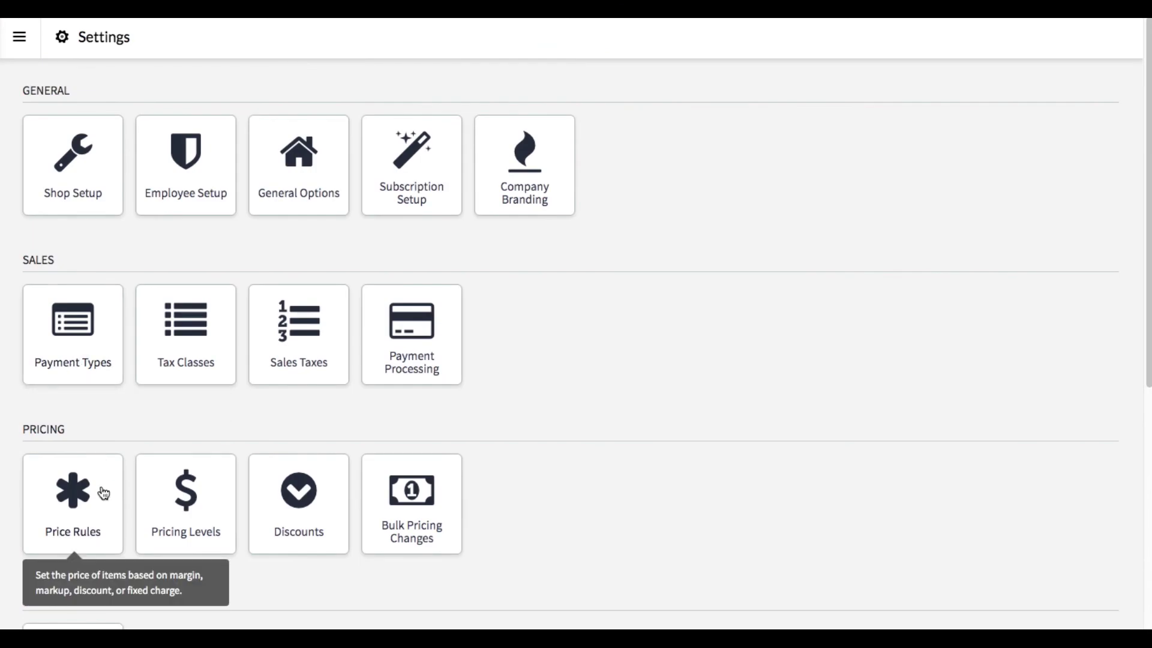
{"action": "left_click", "coordinate": [82, 507]}
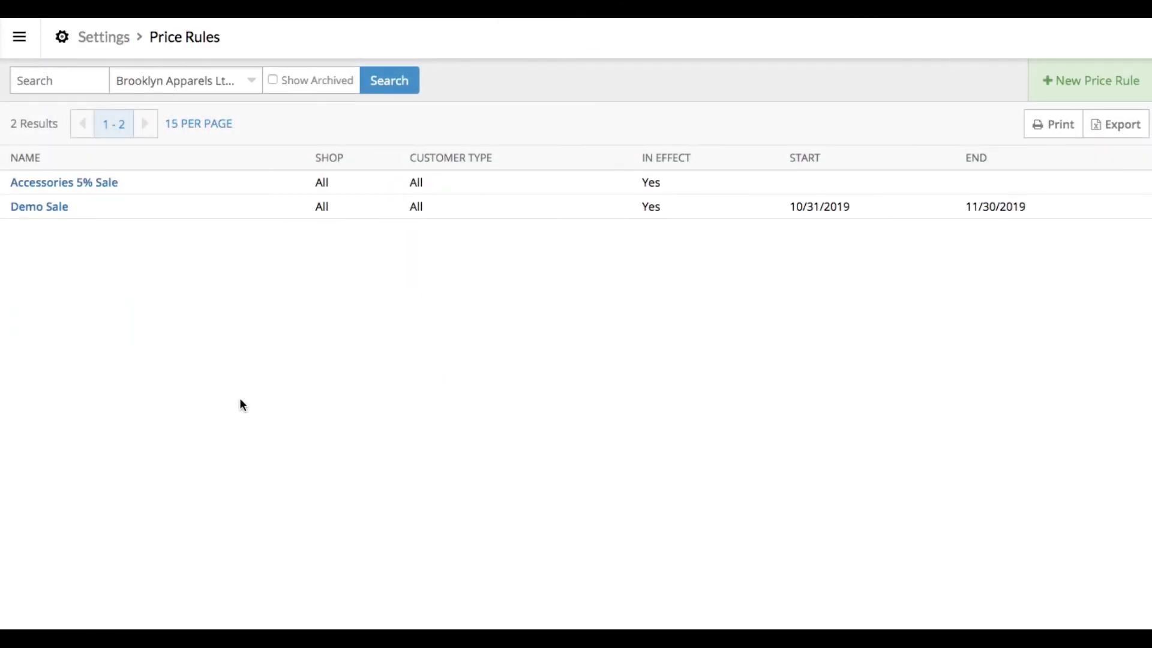